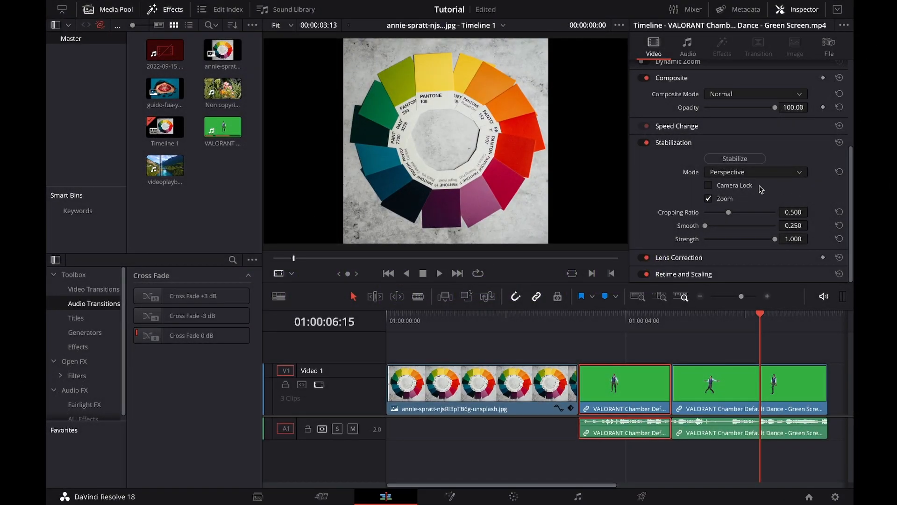
scroll(759, 186, up, 3)
scroll(757, 185, down, 2)
scroll(757, 186, down, 1)
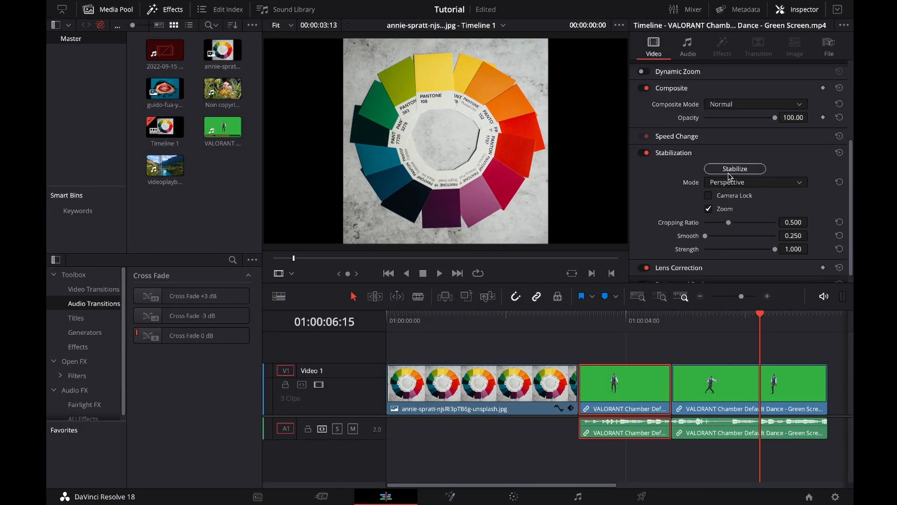
scroll(727, 172, up, 2)
scroll(728, 173, down, 2)
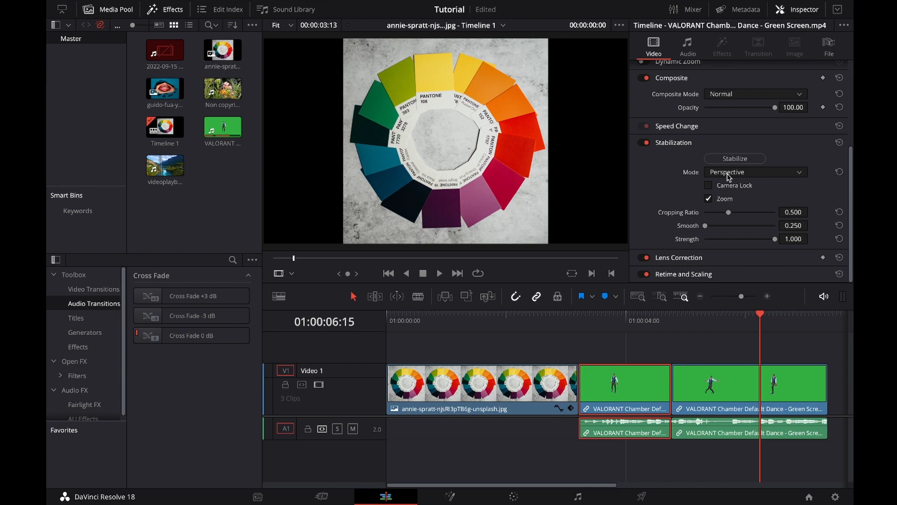
scroll(695, 171, up, 3)
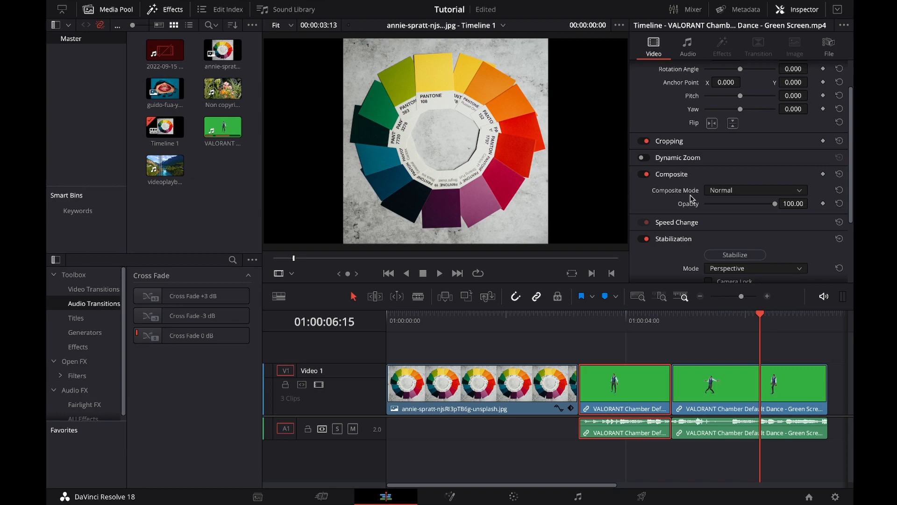
Step: Set the composite mode of the selected VALORANT green-screen clip to Add, leaving its Composite section enabled
click(645, 174)
click(645, 174)
click(768, 189)
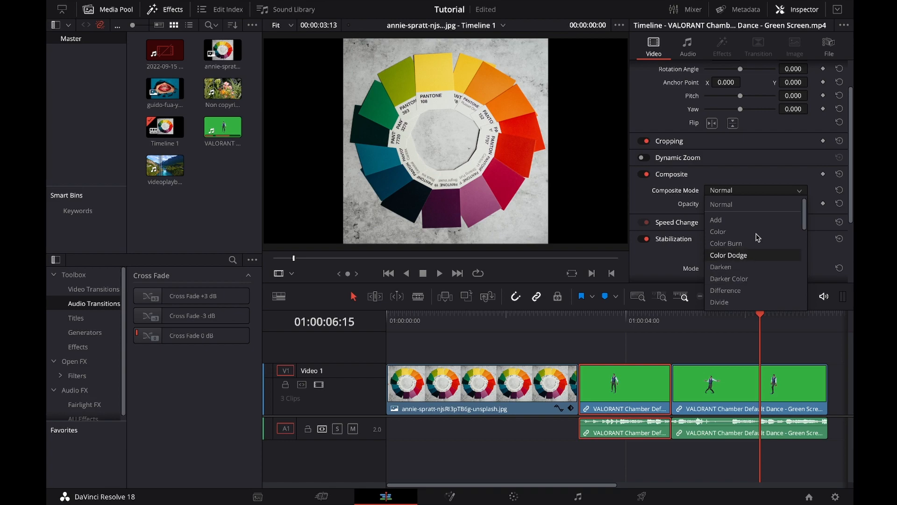
click(738, 171)
click(756, 190)
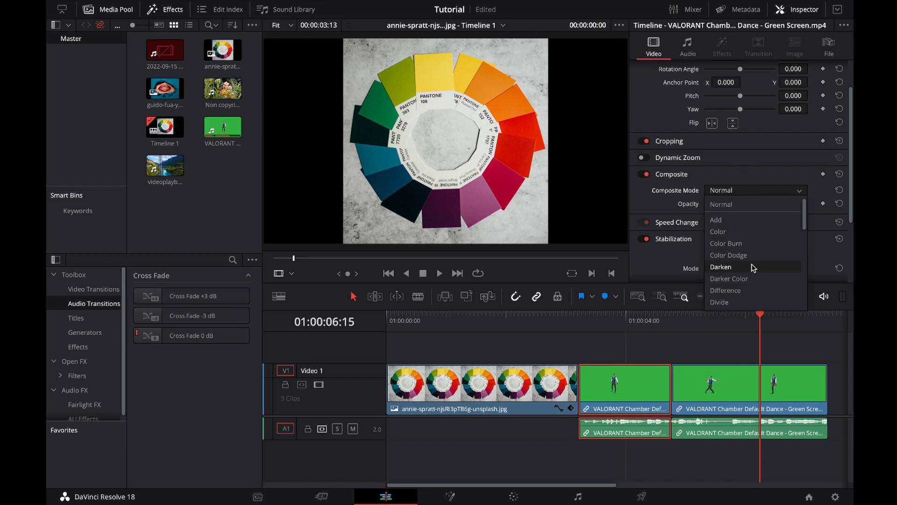
click(751, 219)
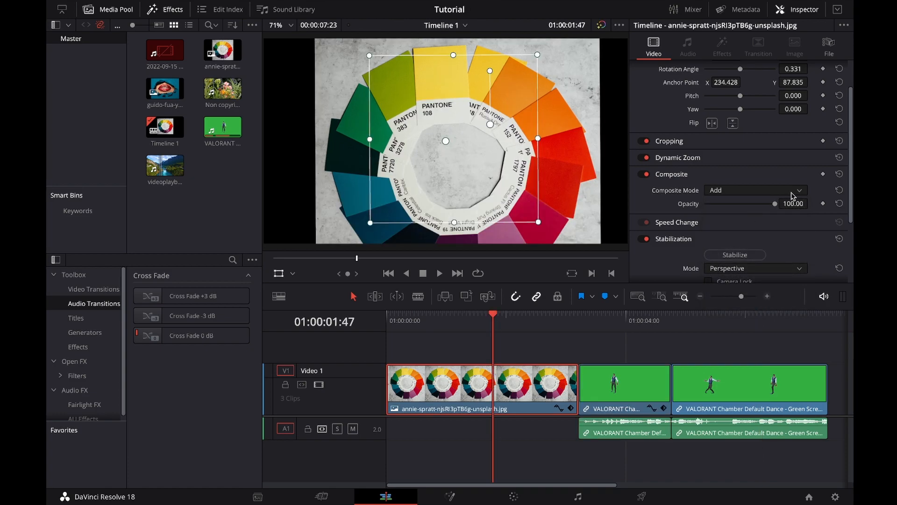
click(793, 192)
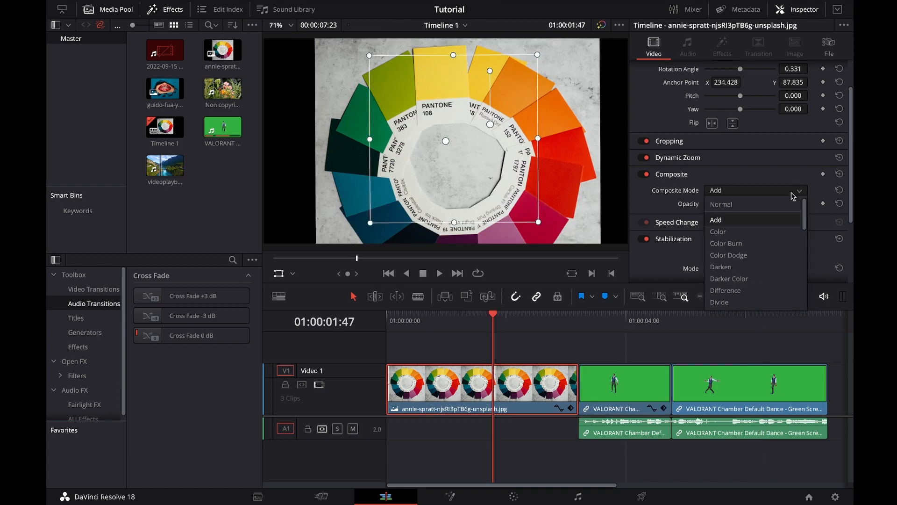
click(765, 170)
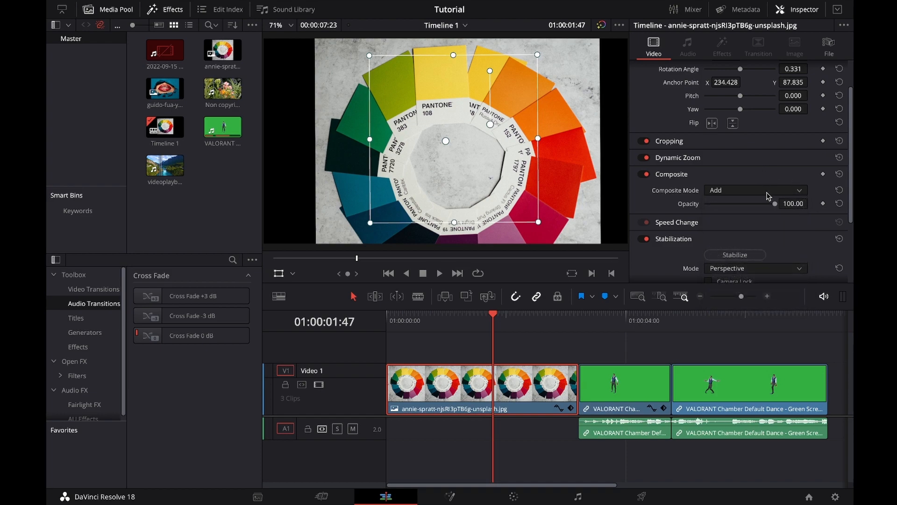
mouse_move(778, 204)
mouse_down()
mouse_move(766, 204)
mouse_move(780, 204)
mouse_up()
Step: Place the VALORANT green-screen clip on a second video track above the colour-wheel image and delete its unlinked audio
drag(222, 127, 447, 358)
right_click(441, 340)
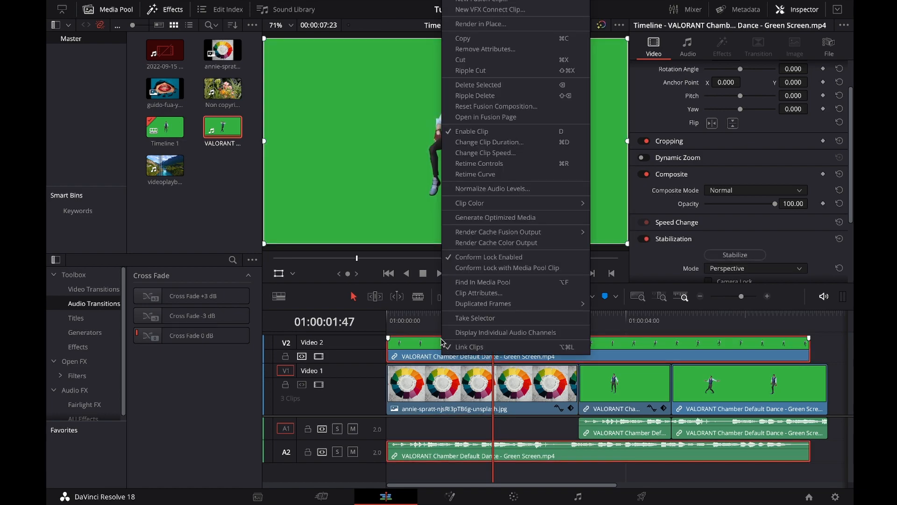
click(463, 346)
click(452, 456)
key(Delete)
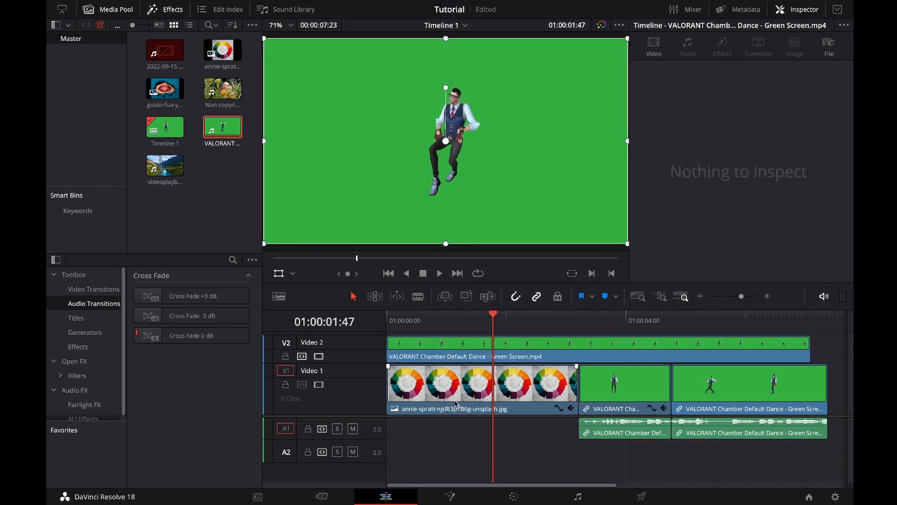
Step: Lower the opacity of the overlaid green-screen clip on Video 2 to 23.66
click(414, 344)
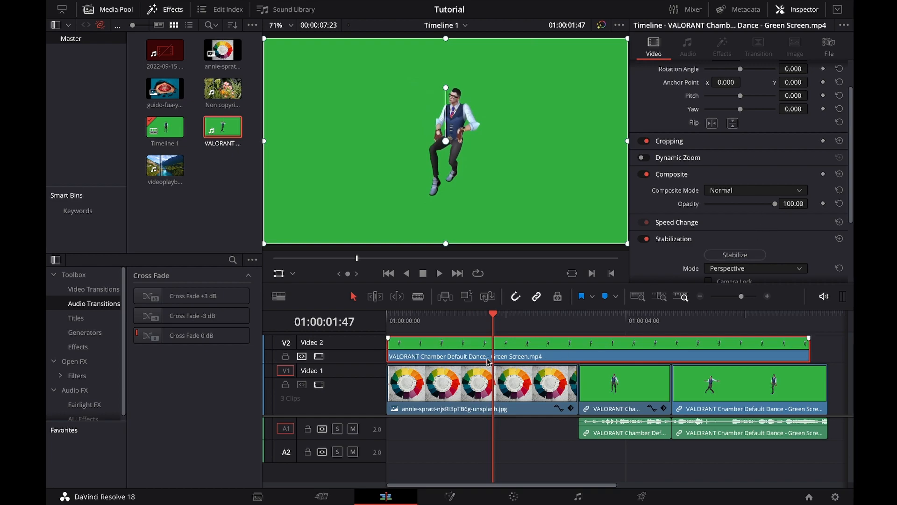
drag(775, 204, 723, 210)
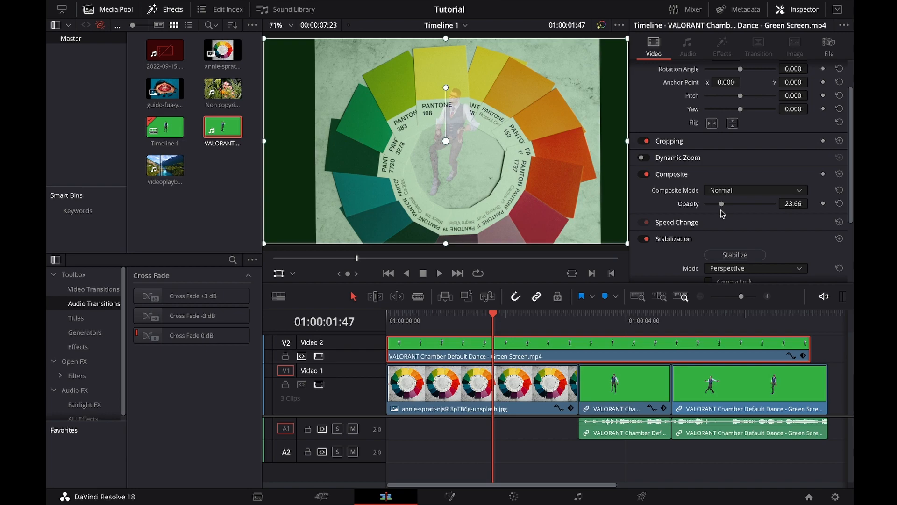
click(756, 191)
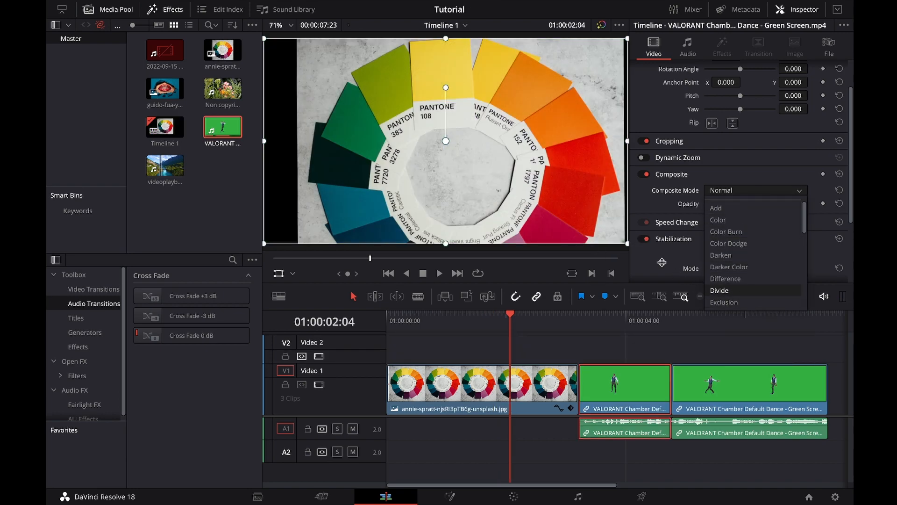
scroll(673, 271, down, 4)
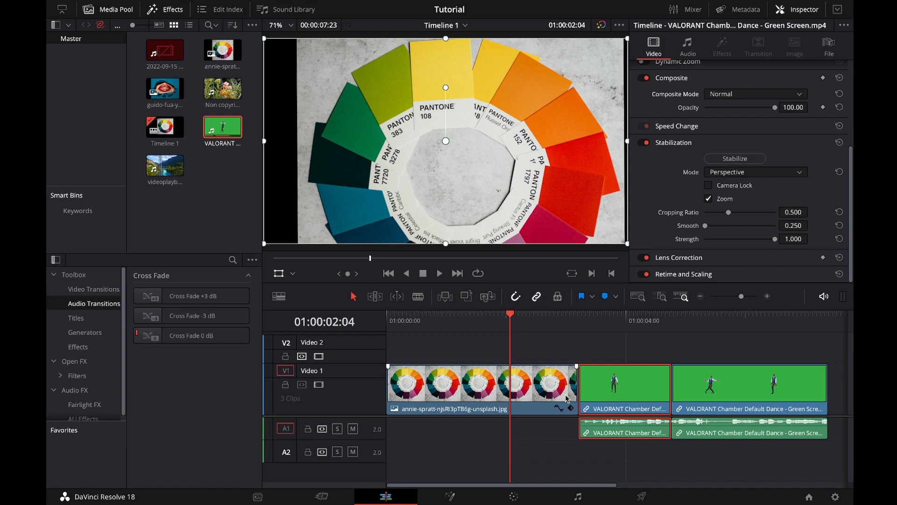
click(480, 401)
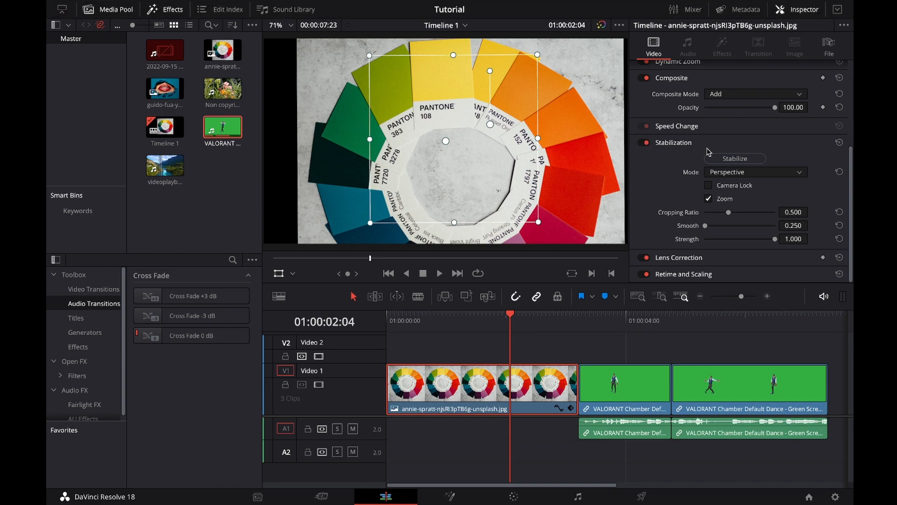
click(807, 174)
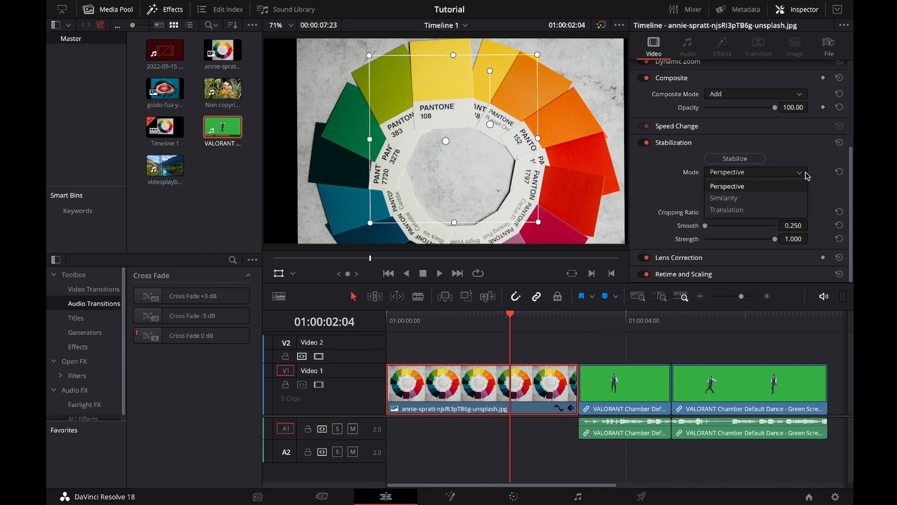
click(807, 174)
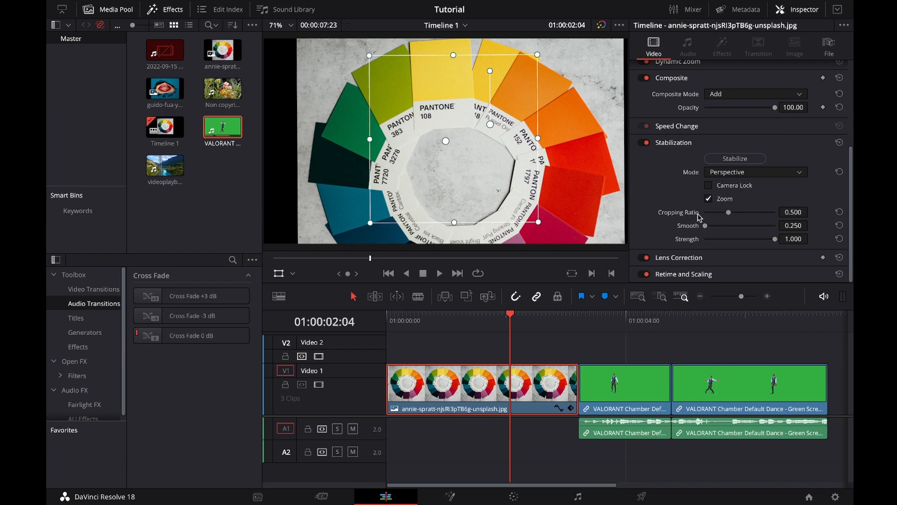
Step: Set the first green-screen clip's audio pan to -57.25 and its pitch to 9 semitones, and play the clip
click(623, 328)
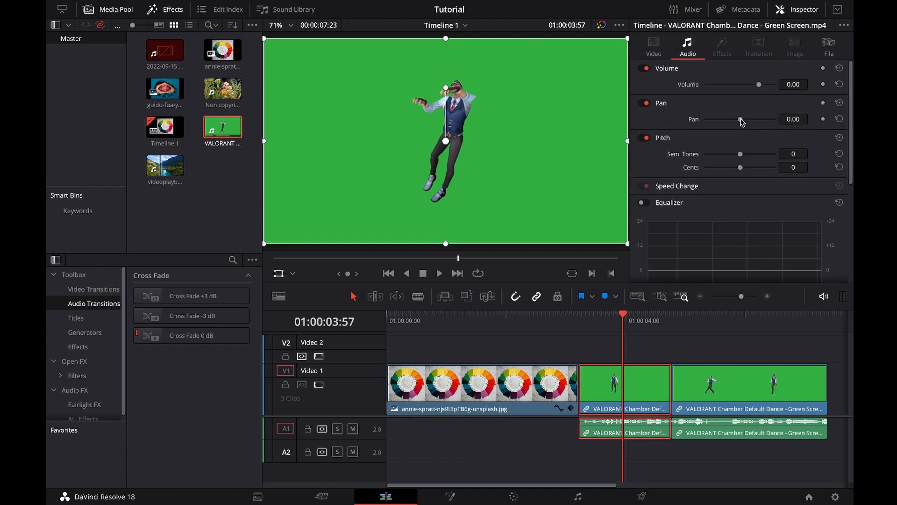
drag(740, 120, 720, 121)
drag(741, 154, 753, 154)
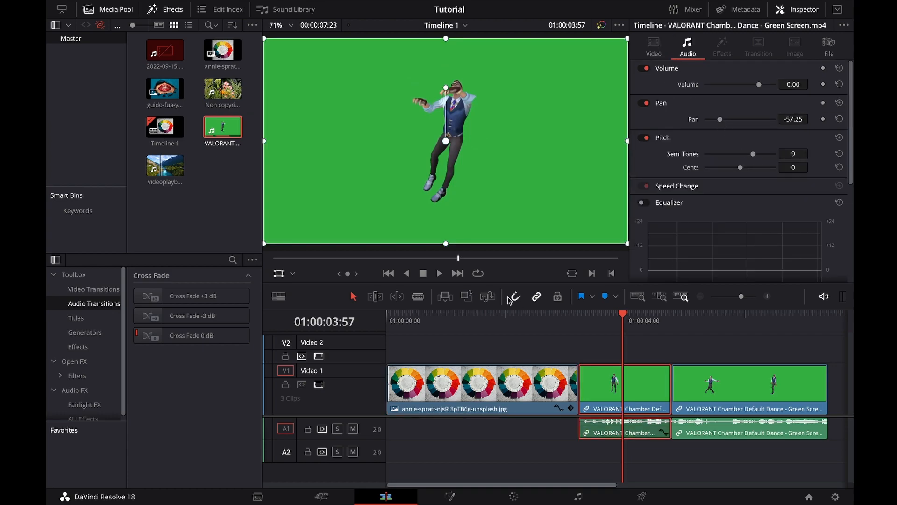
click(439, 274)
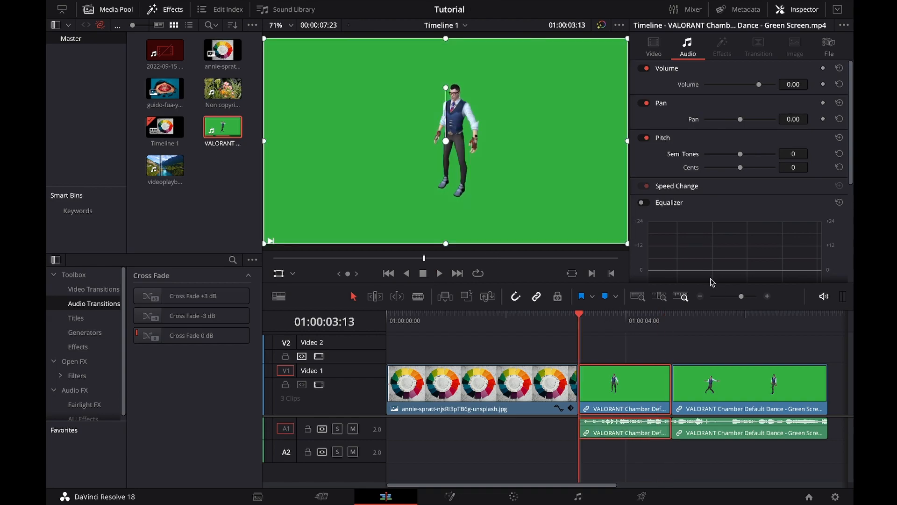
Step: Play the timeline across the cut from the colour-wheel image to the first green-screen clip to examine how it changes
drag(582, 323, 499, 331)
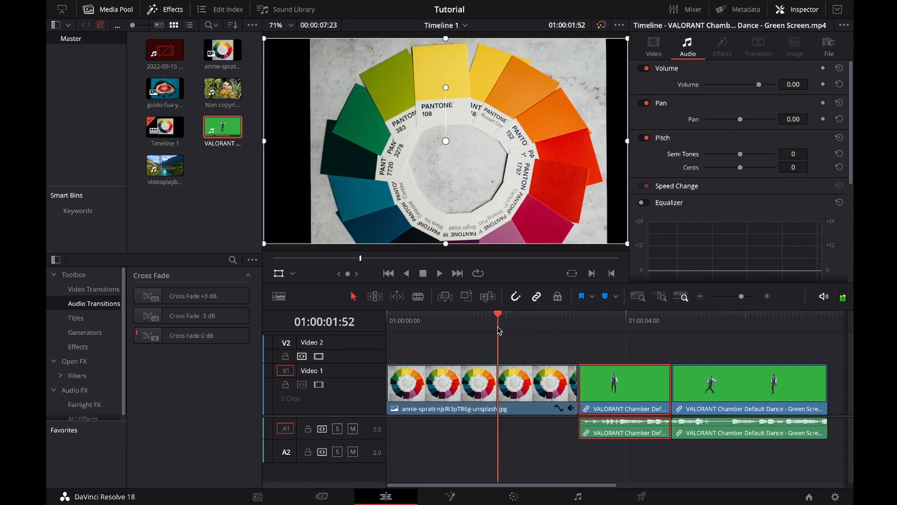
click(506, 383)
click(627, 379)
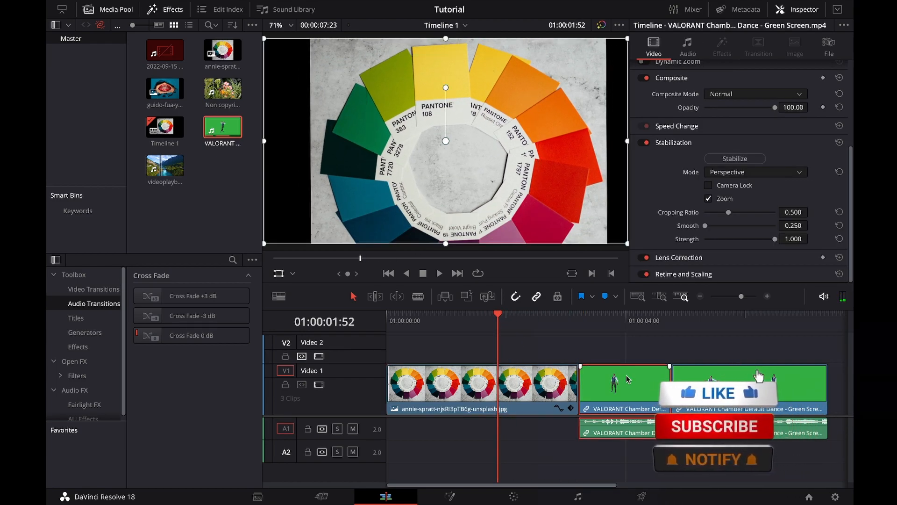
click(439, 273)
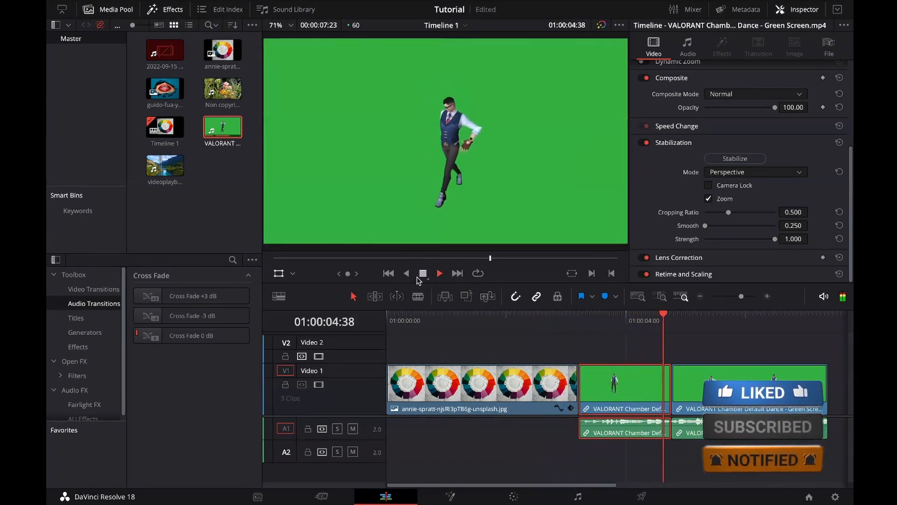
click(419, 277)
click(539, 318)
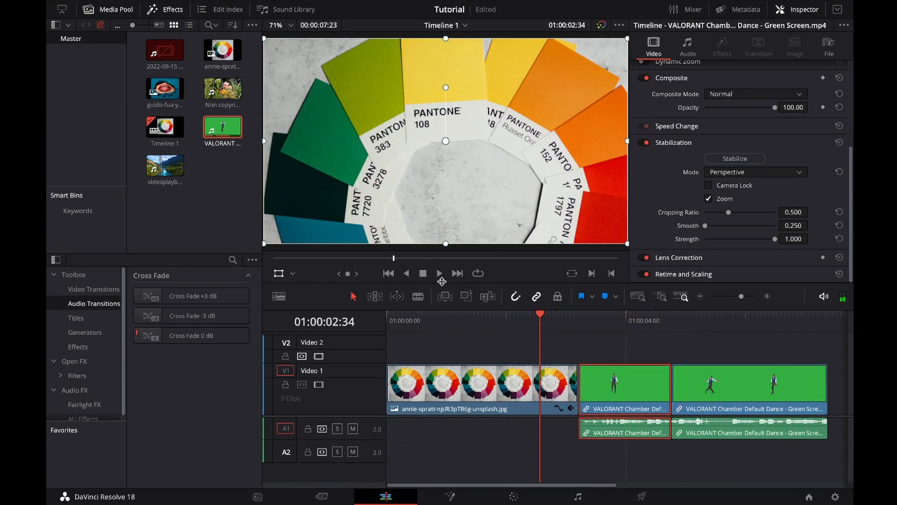
click(439, 273)
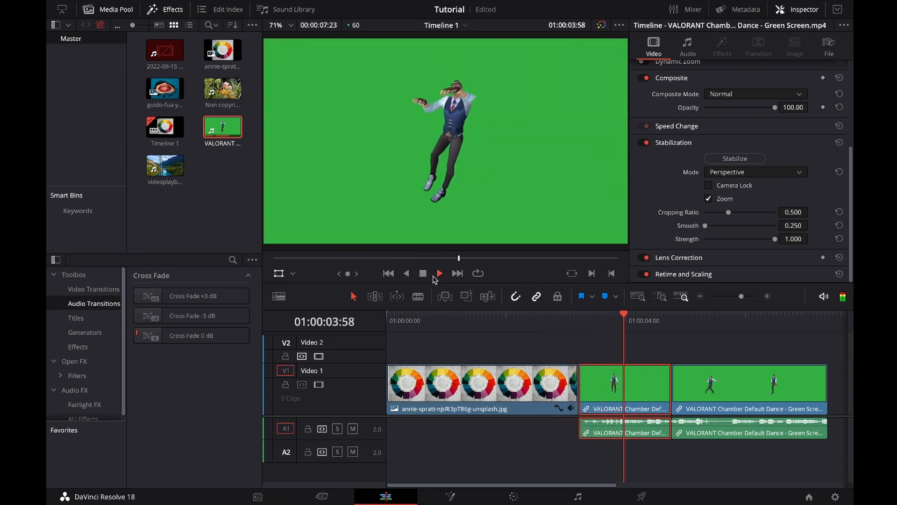
click(424, 275)
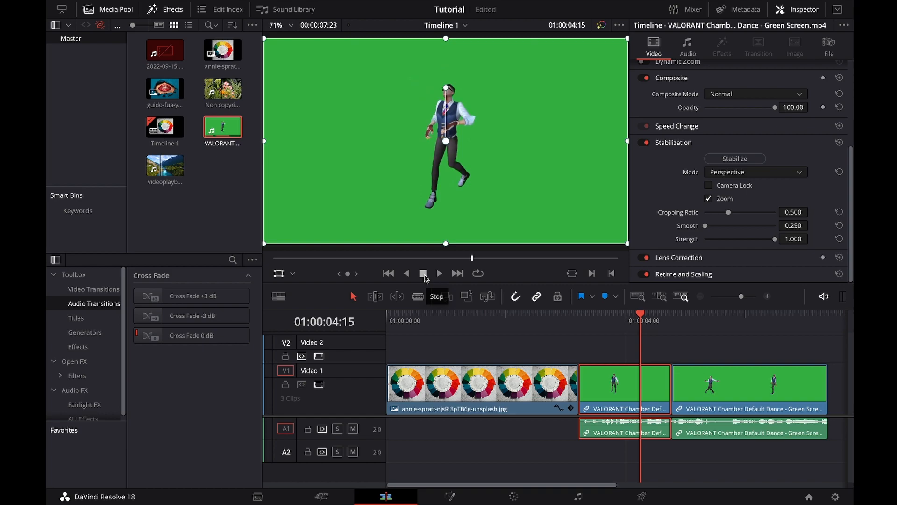
Step: Hide the media pool and browse the available video transitions
click(502, 381)
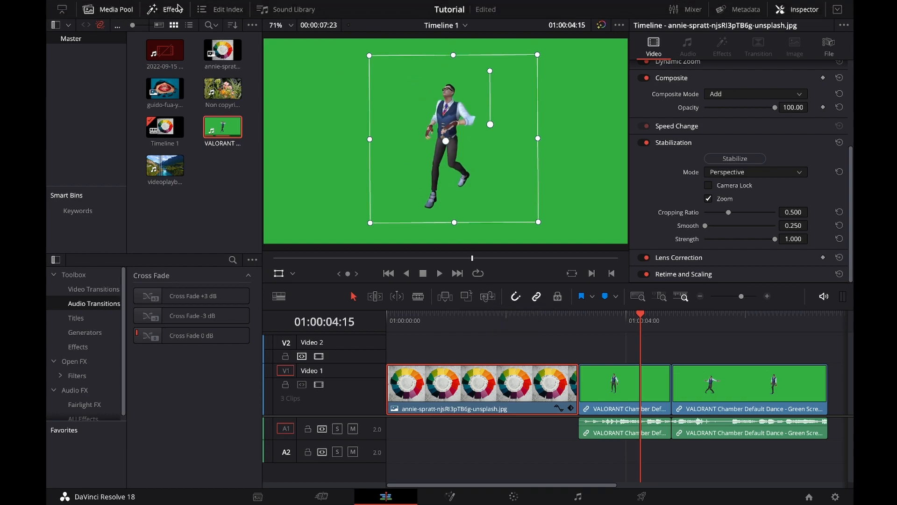
click(122, 13)
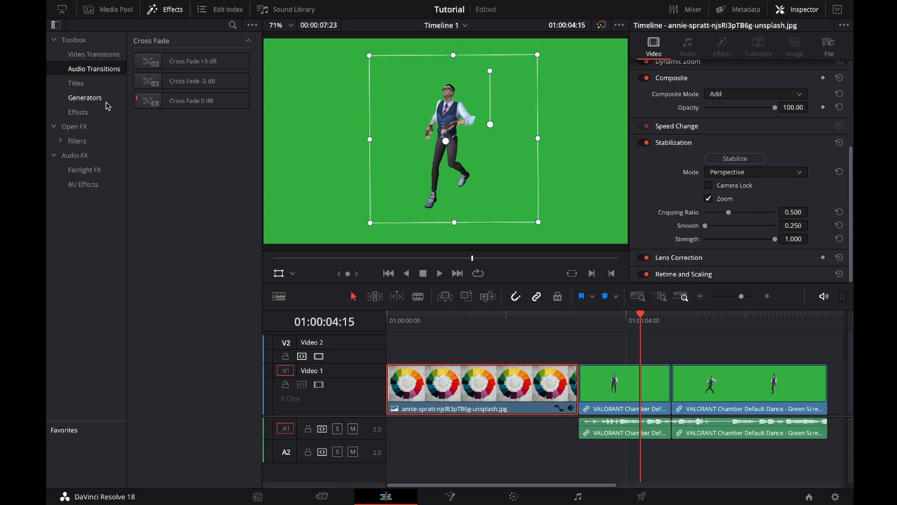
click(109, 54)
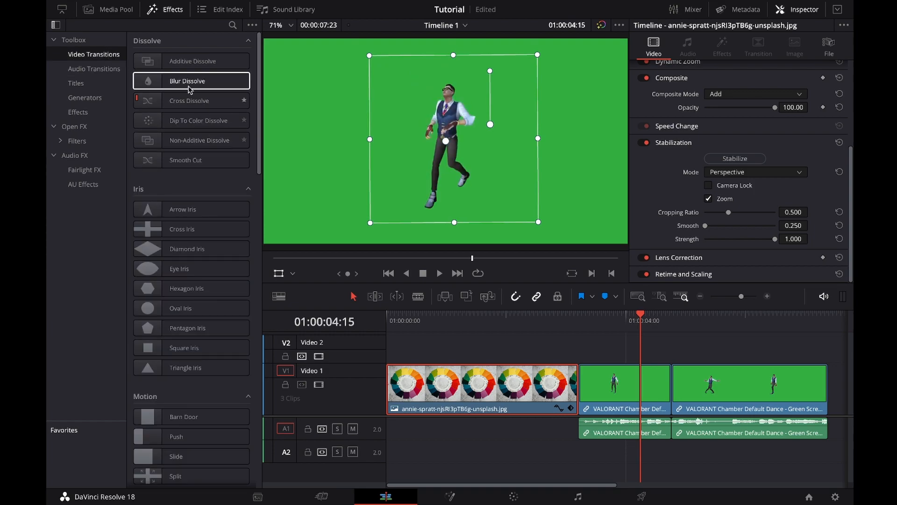
scroll(240, 191, down, 10)
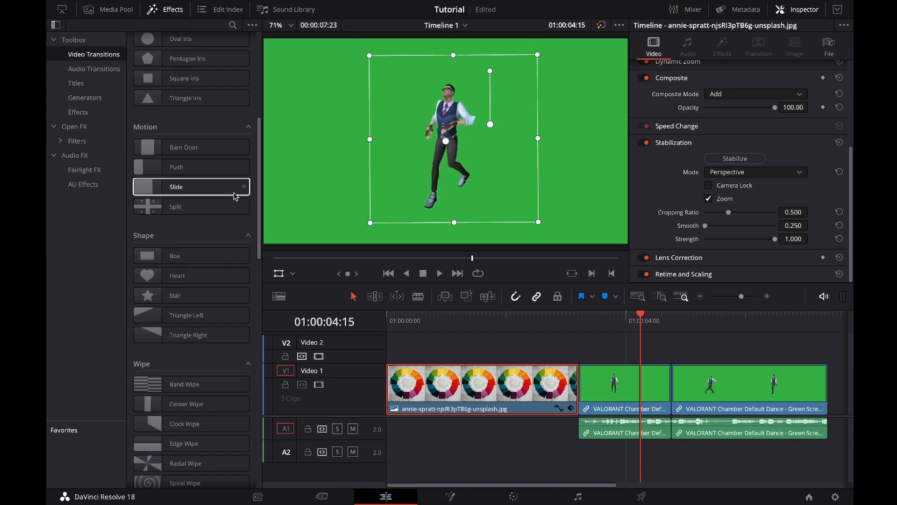
scroll(240, 187, up, 10)
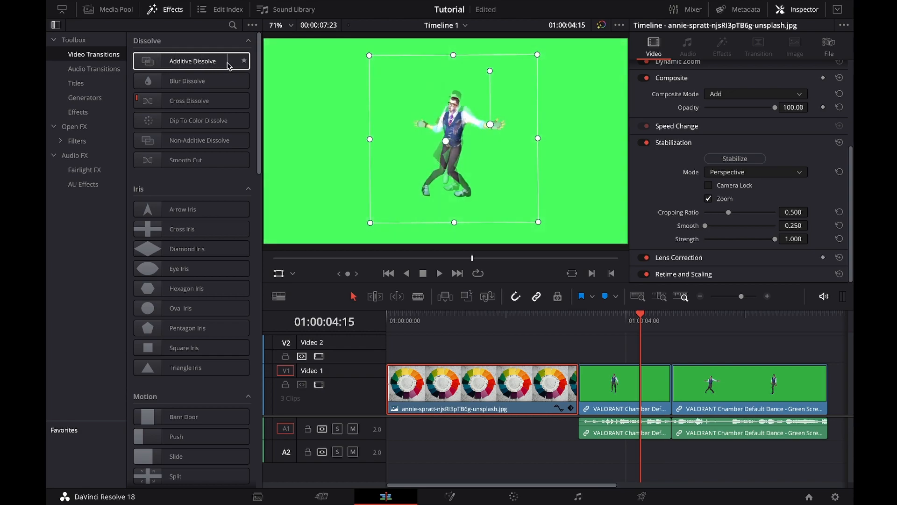
Step: Add a 1.0-second Cross Dissolve at the start of the first green-screen clip on Video 1 and play across it
click(559, 314)
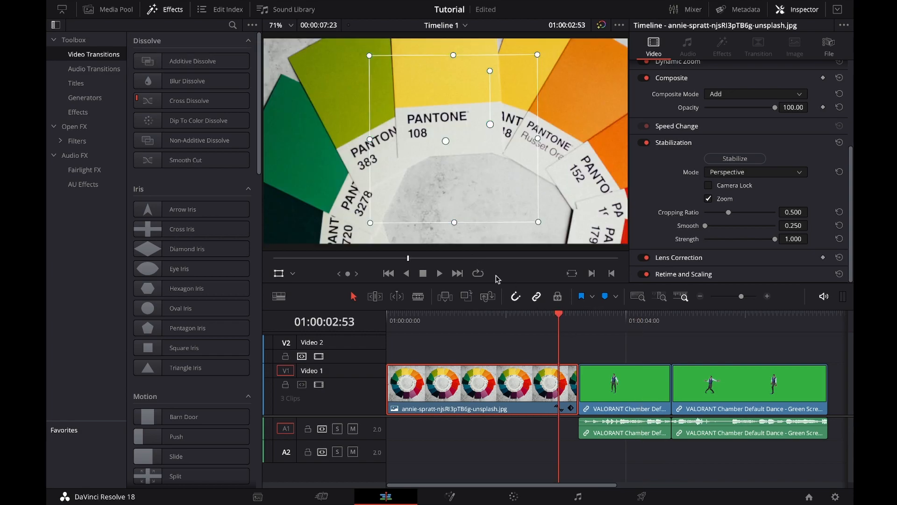
click(578, 321)
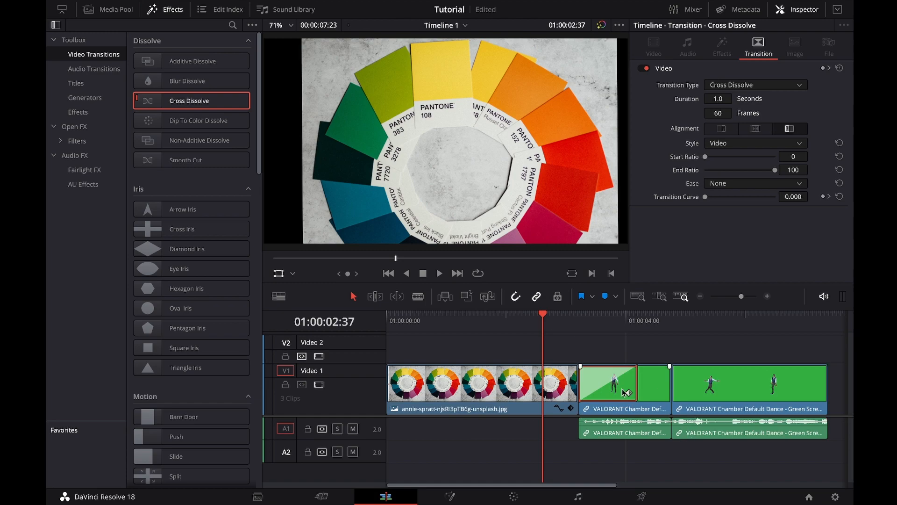
click(439, 273)
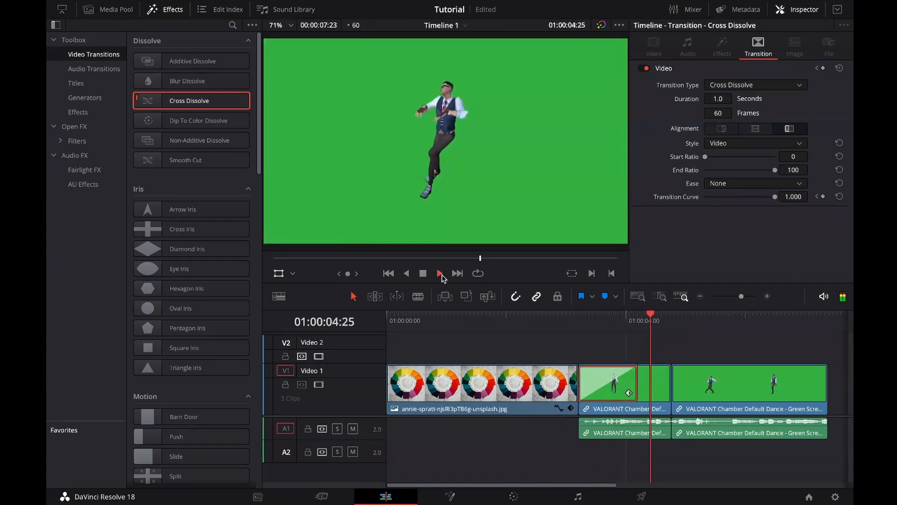
click(552, 313)
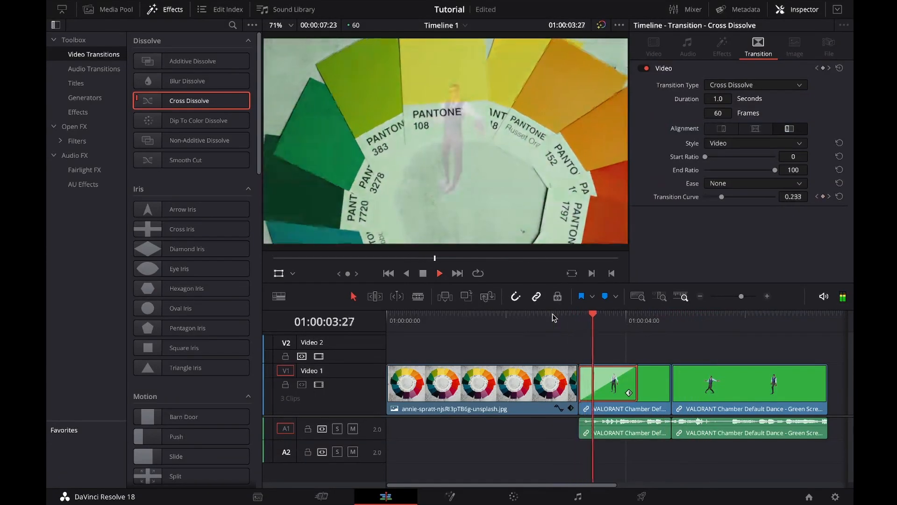
Step: Remove the Cross Dissolve and add a 0.3-second Smooth Cut at the cut between the two green-screen clips
click(424, 276)
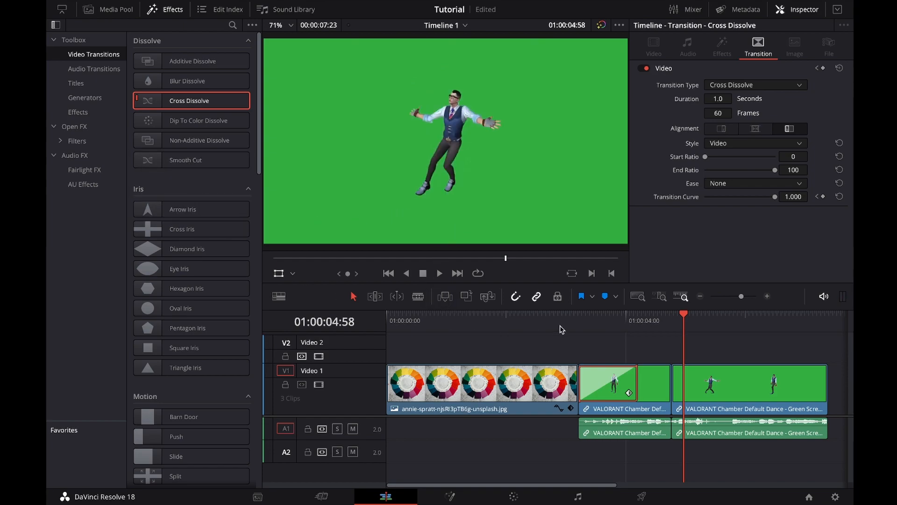
click(579, 319)
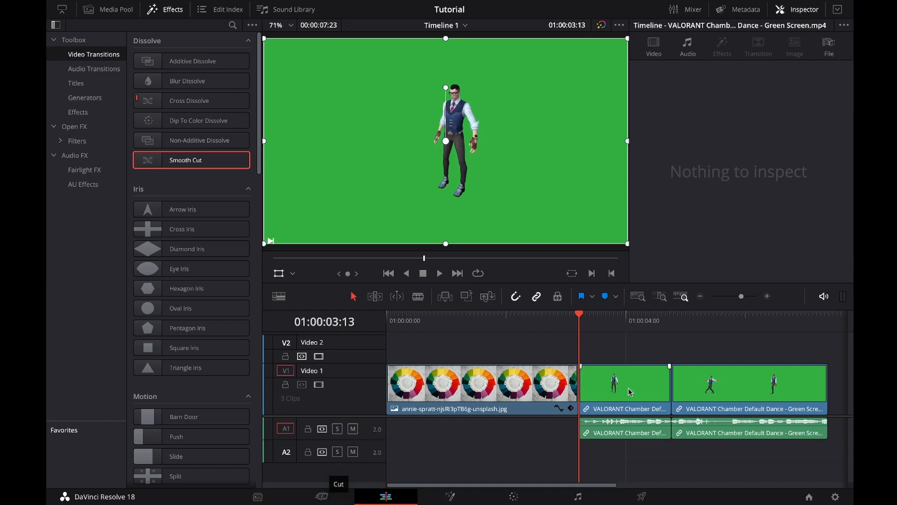
click(619, 330)
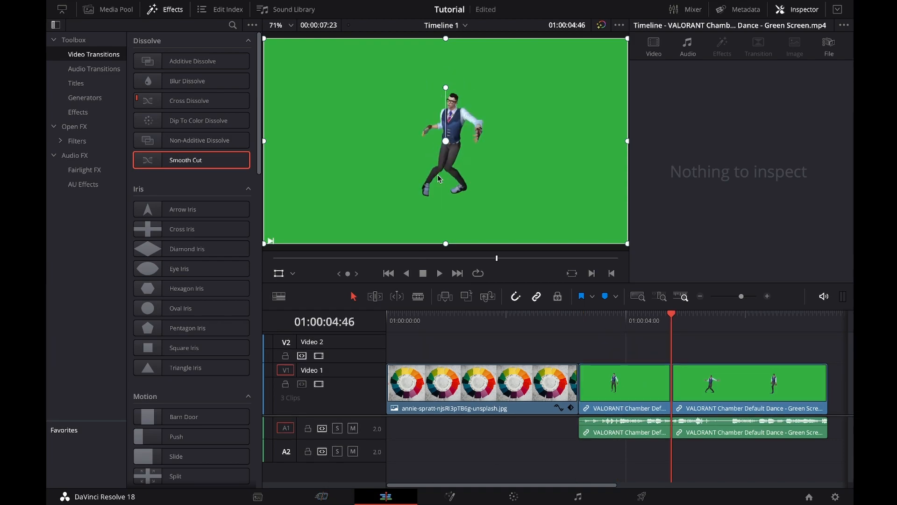
double_click(222, 159)
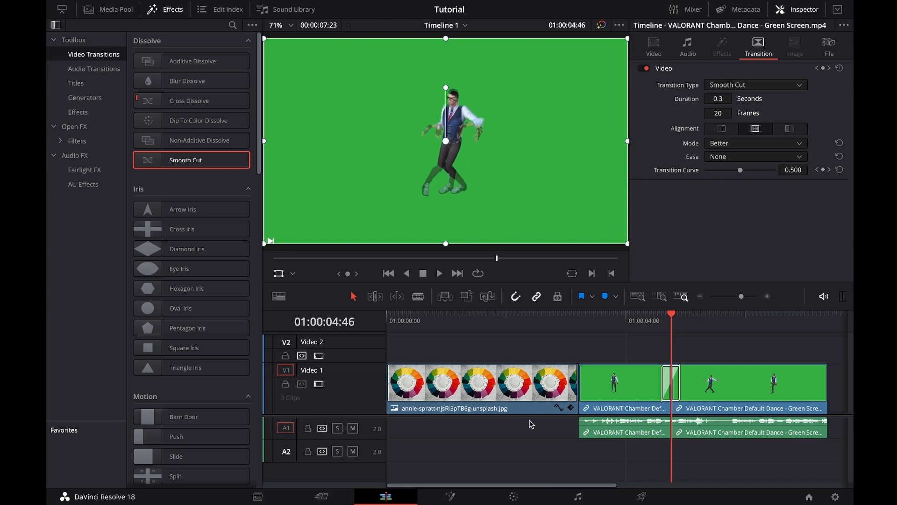
Step: Switch to the Cut page and play the timeline across the Smooth Cut between the green-screen clips
click(327, 498)
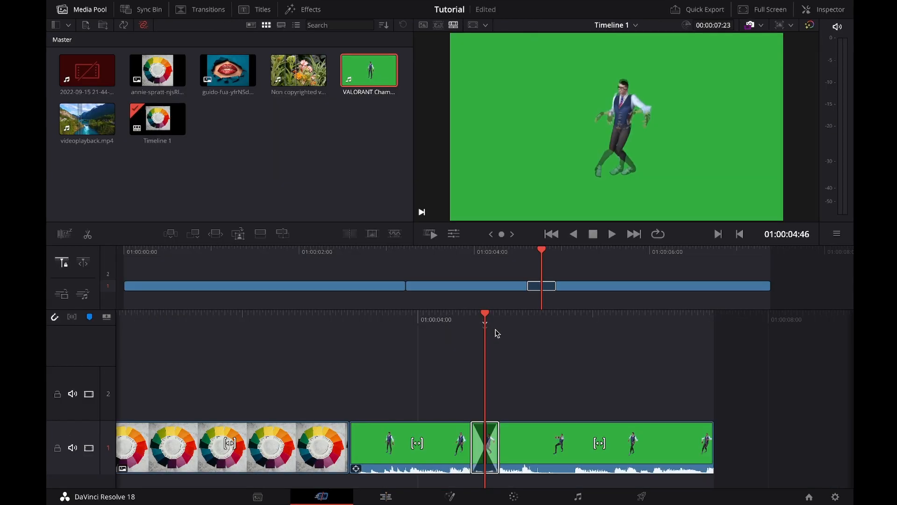
mouse_move(542, 263)
mouse_down()
mouse_move(444, 275)
mouse_move(544, 273)
mouse_up()
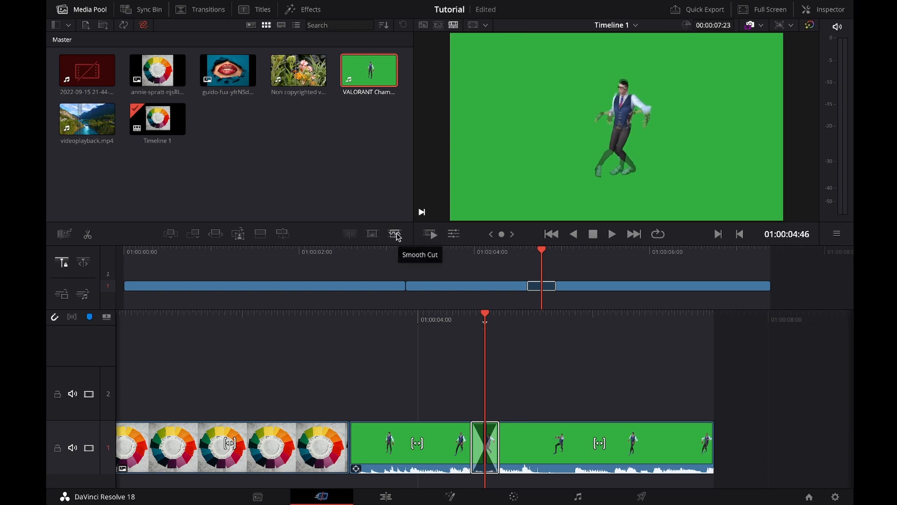
mouse_move(542, 256)
mouse_down()
mouse_move(491, 256)
mouse_move(557, 257)
mouse_move(542, 257)
mouse_up()
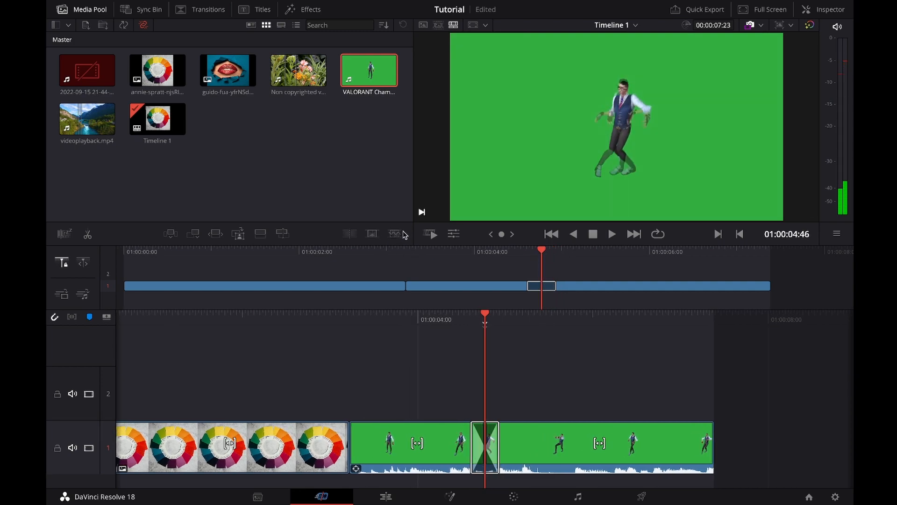
click(487, 256)
click(613, 234)
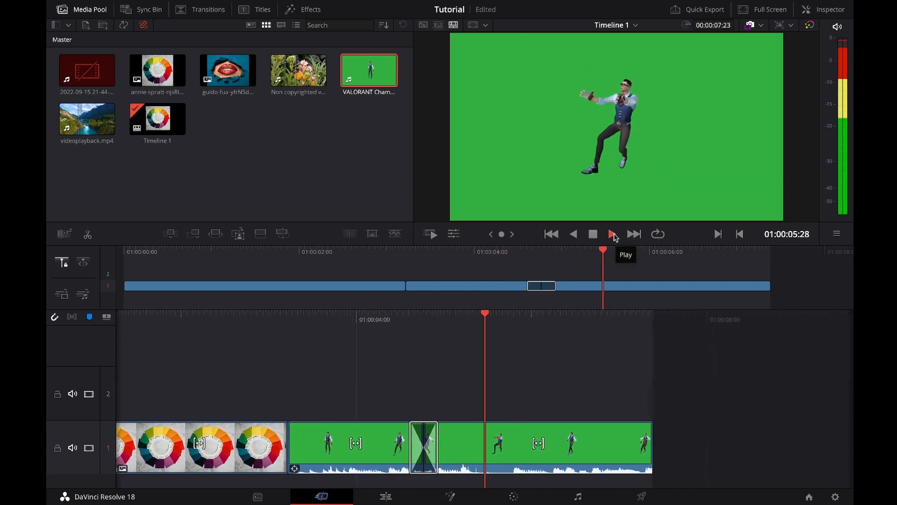
click(501, 257)
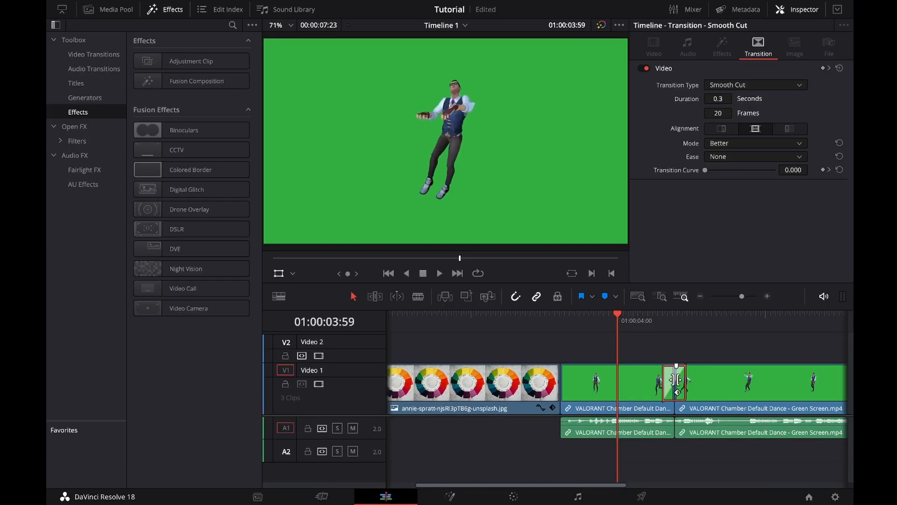
Step: Select the Smooth Cut on the Edit page timeline and review the available transition types
click(746, 296)
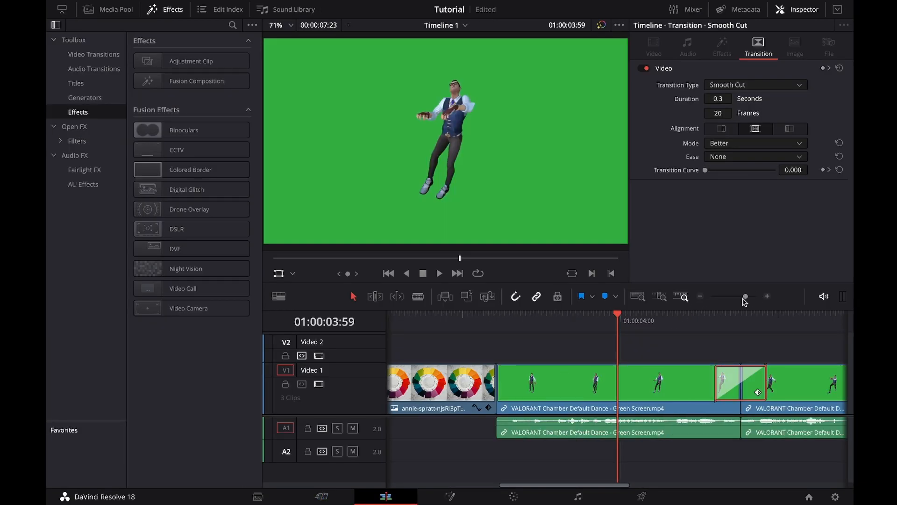
click(738, 375)
click(733, 381)
click(800, 85)
click(753, 214)
Step: Apply the Video Camera Fusion effect to the first green-screen clip and play through it
click(559, 379)
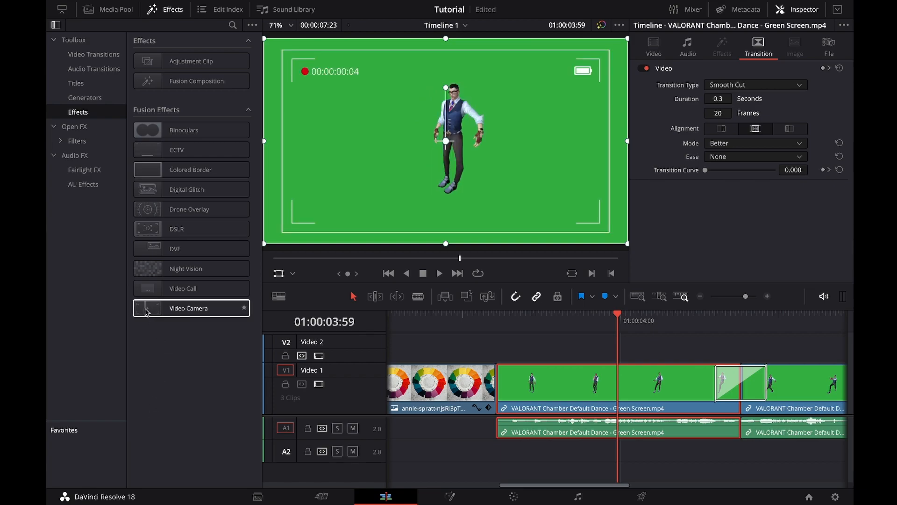
drag(146, 313, 537, 394)
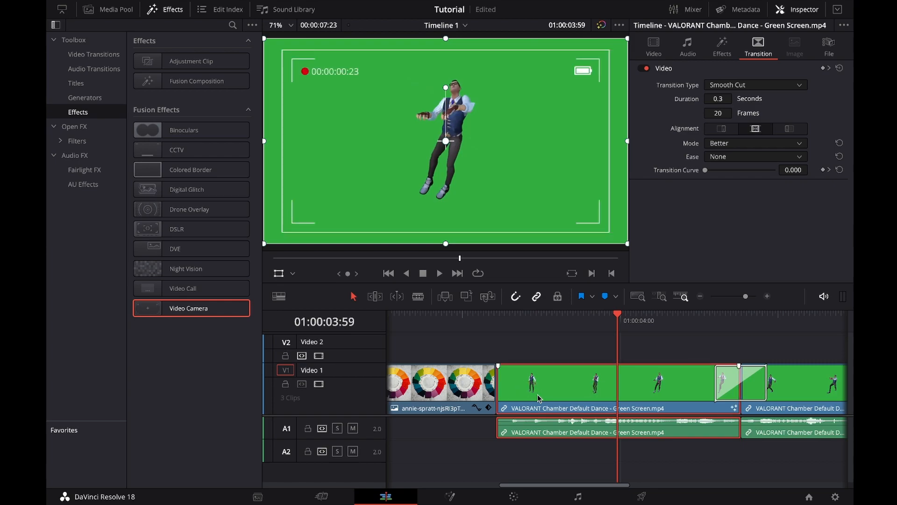
click(478, 314)
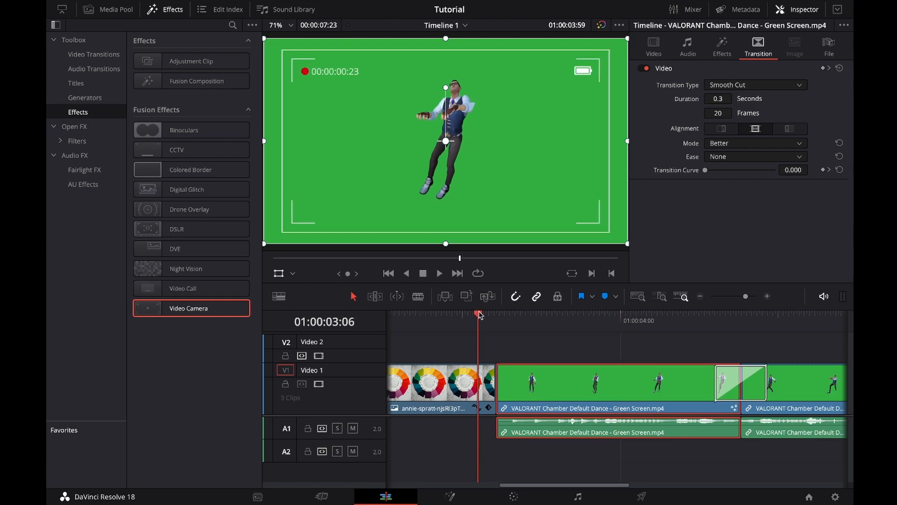
click(438, 272)
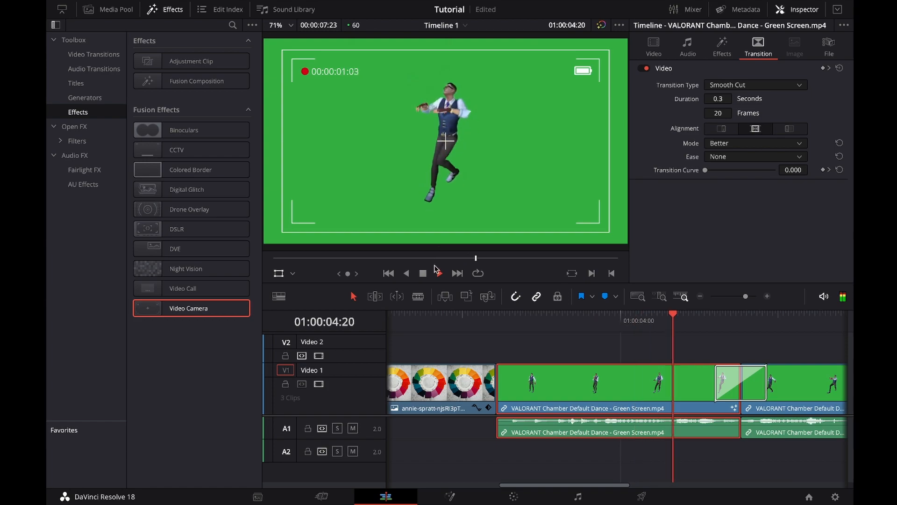
click(424, 274)
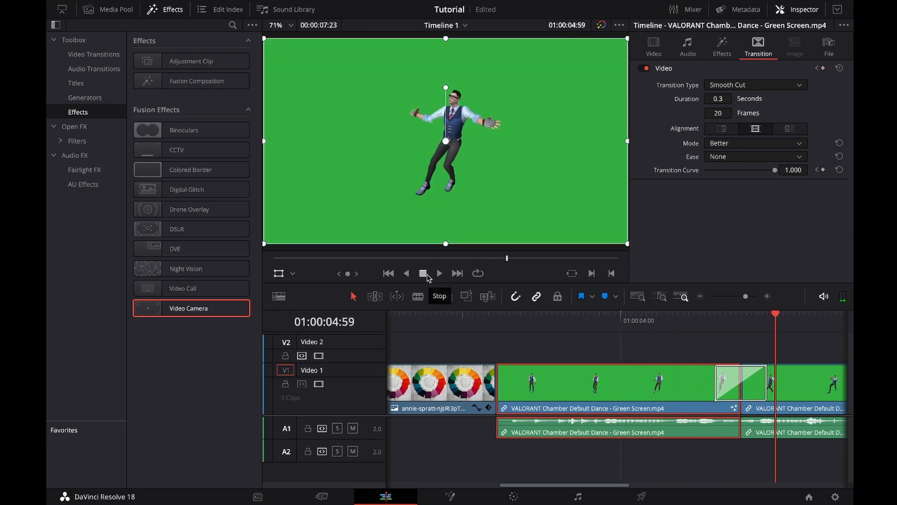
Step: Add the DSLR Fusion effect to the first green-screen clip and play through it
drag(187, 229, 555, 395)
click(473, 314)
click(438, 274)
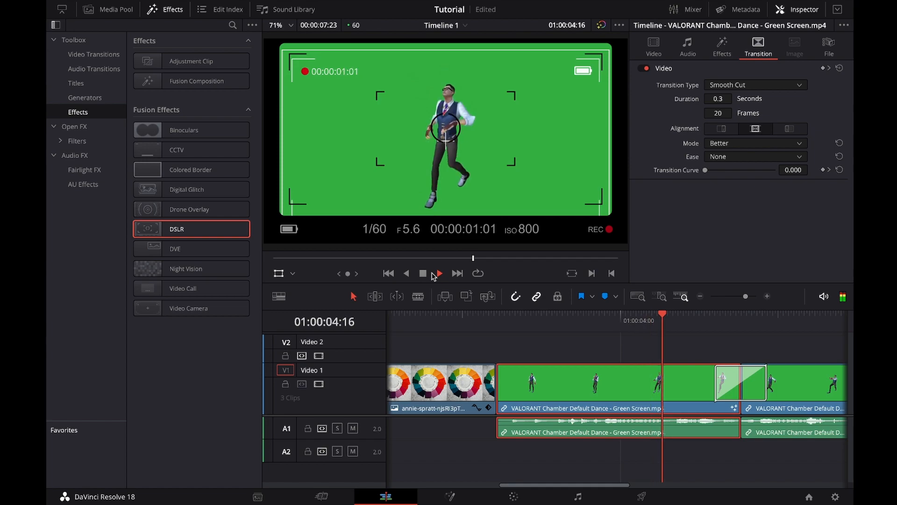
click(424, 273)
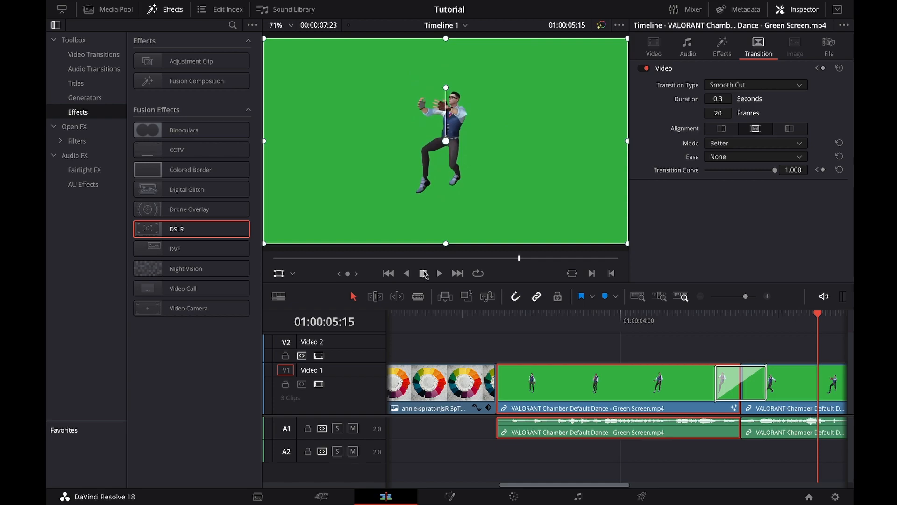
Step: Browse the Resolve FX filters and preview Box Blur on the first green-screen clip
click(58, 127)
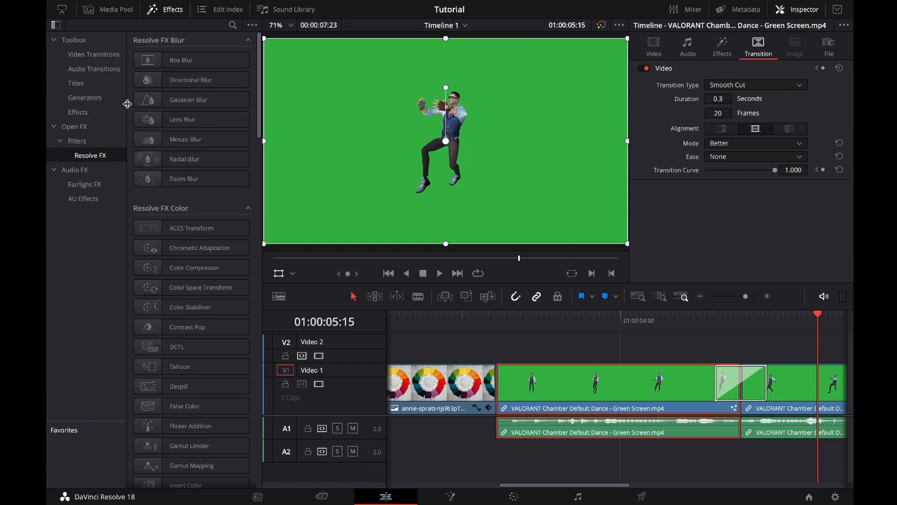
scroll(173, 380, down, 3)
scroll(173, 381, down, 10)
scroll(140, 232, up, 14)
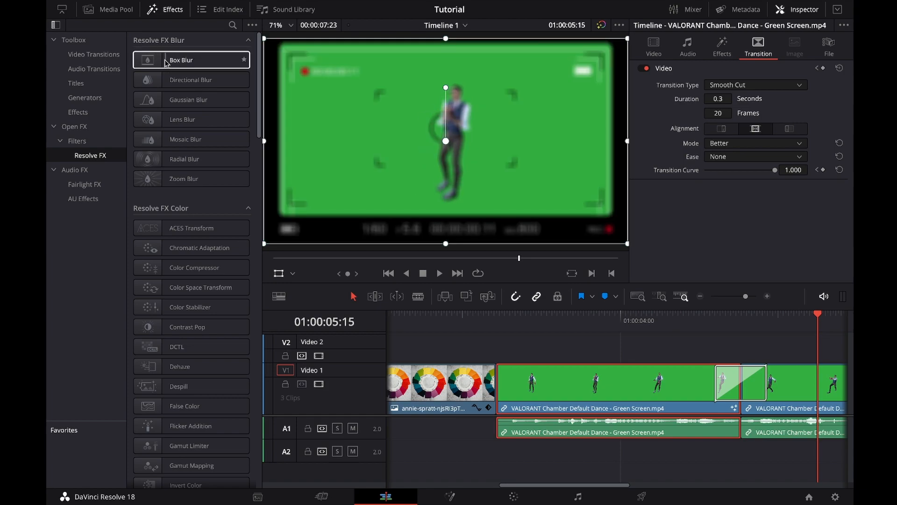
click(544, 333)
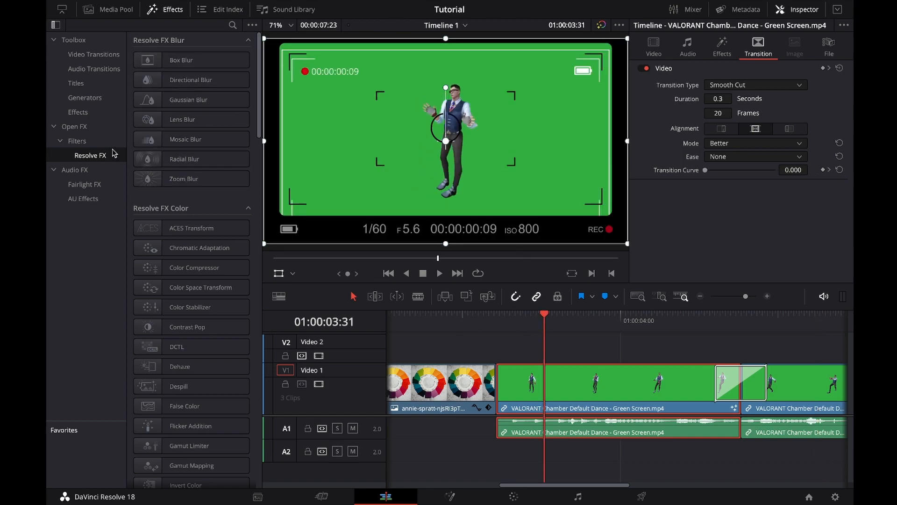
Step: Apply the Fairlight FX Delay with its default settings to the first green-screen clip's audio on track A1
click(88, 186)
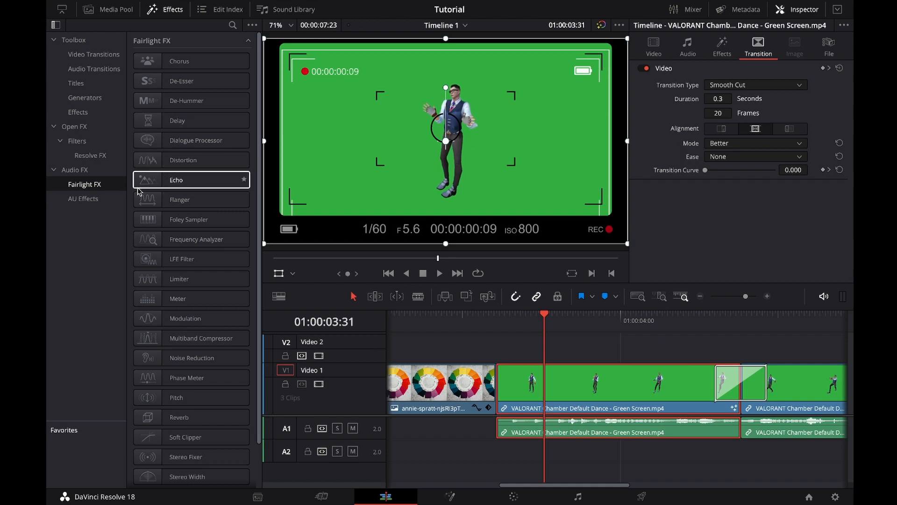
click(623, 323)
right_click(555, 377)
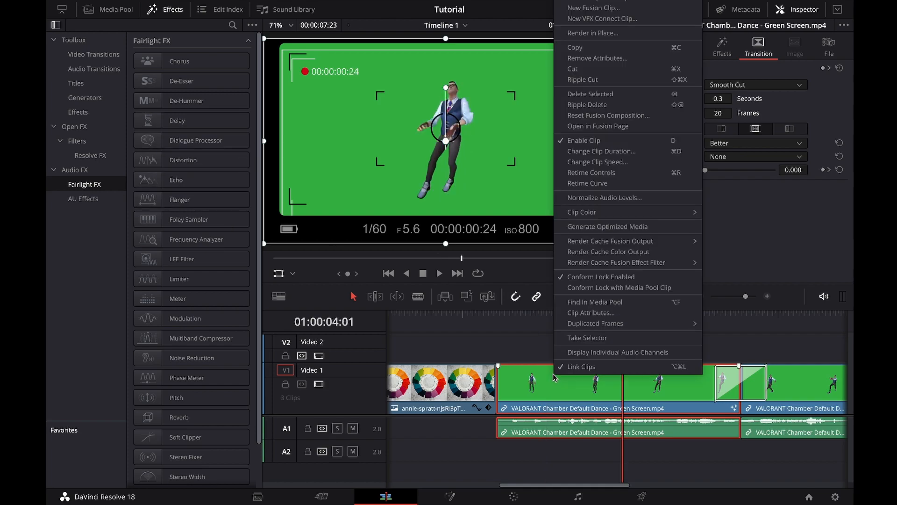
click(472, 346)
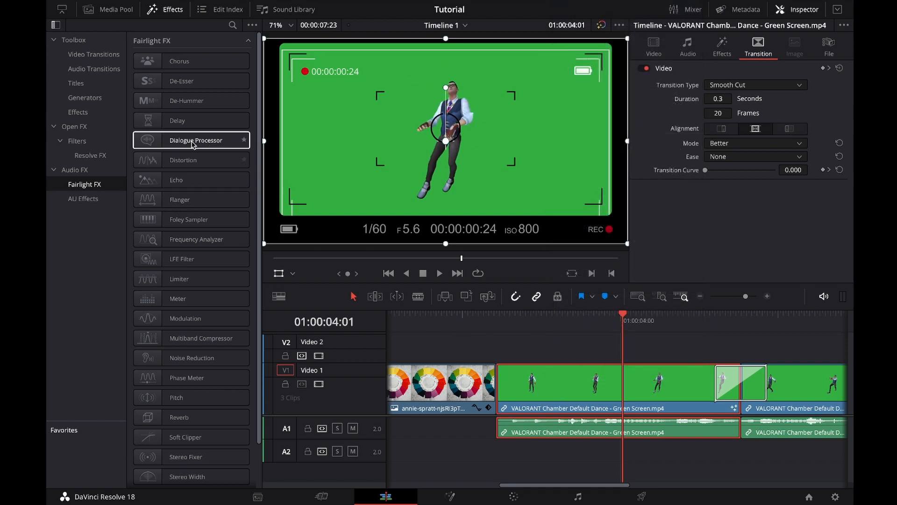
drag(157, 121, 586, 438)
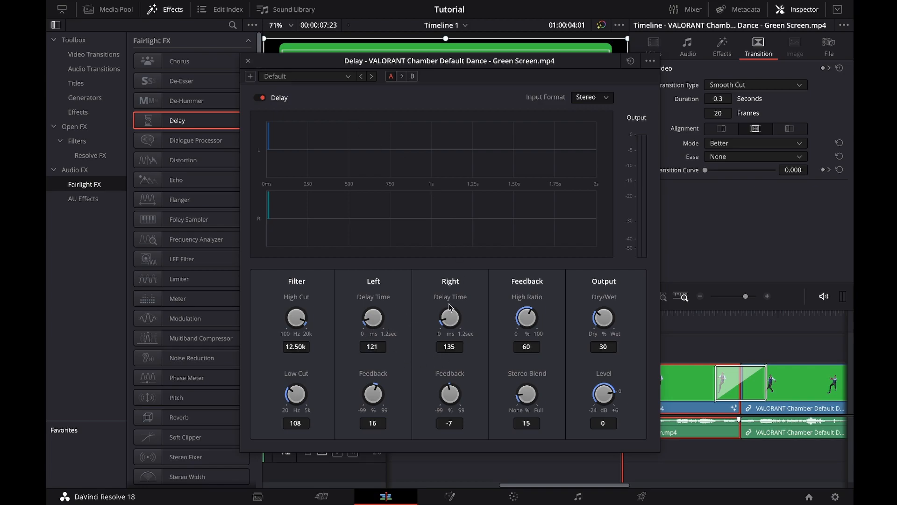
key(Escape)
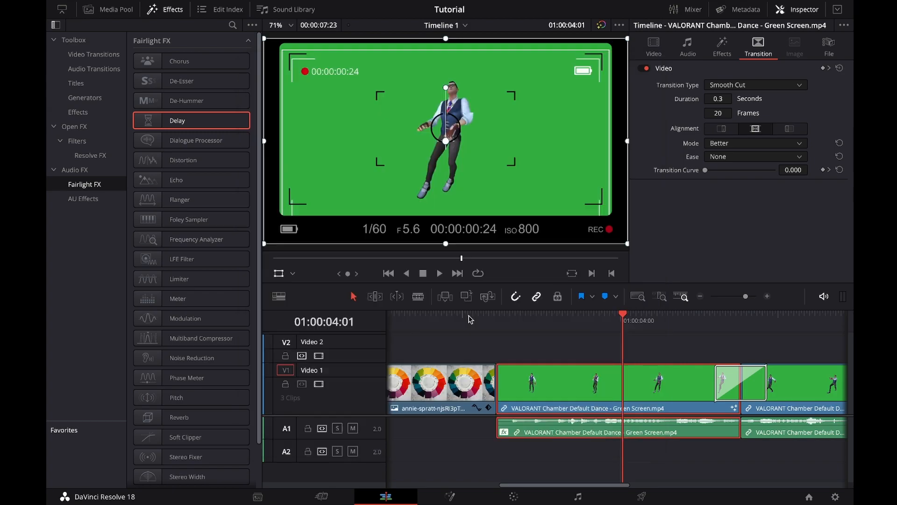
Step: Place an Adjustment Clip on Video 2 above the image and green-screen clips
click(462, 318)
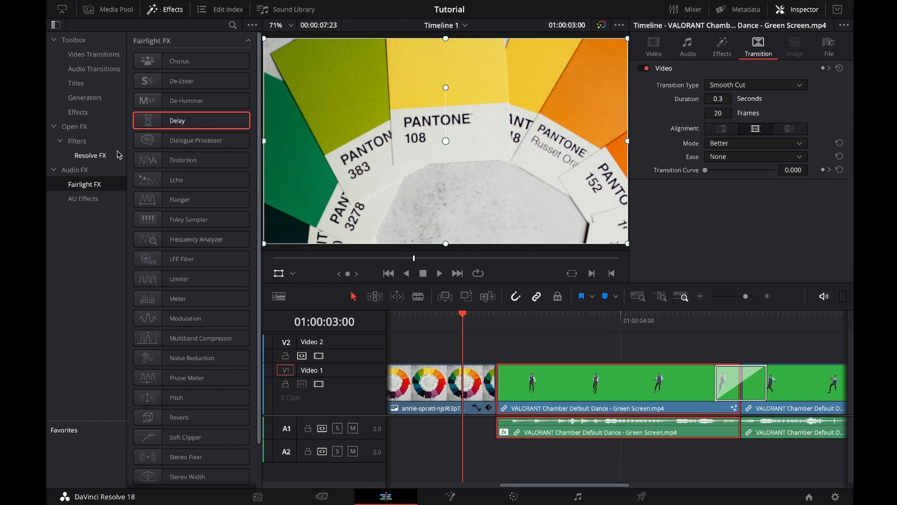
click(88, 54)
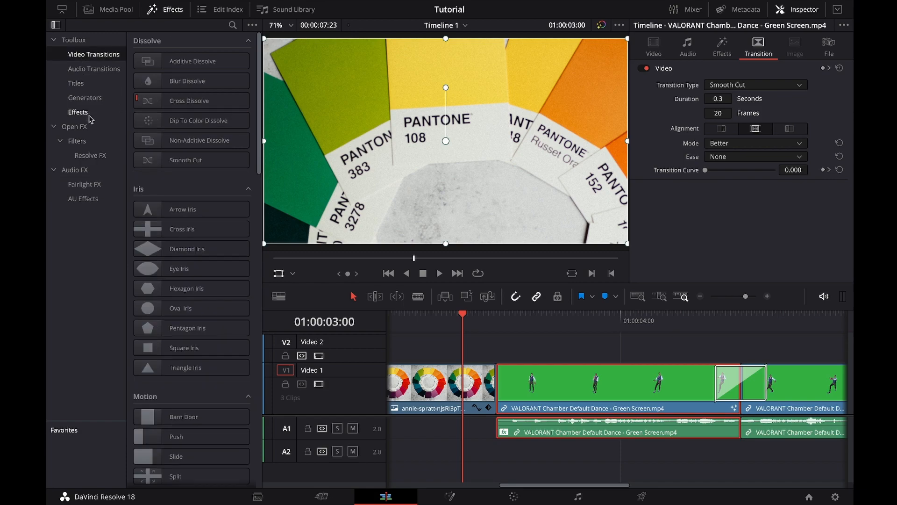
click(89, 115)
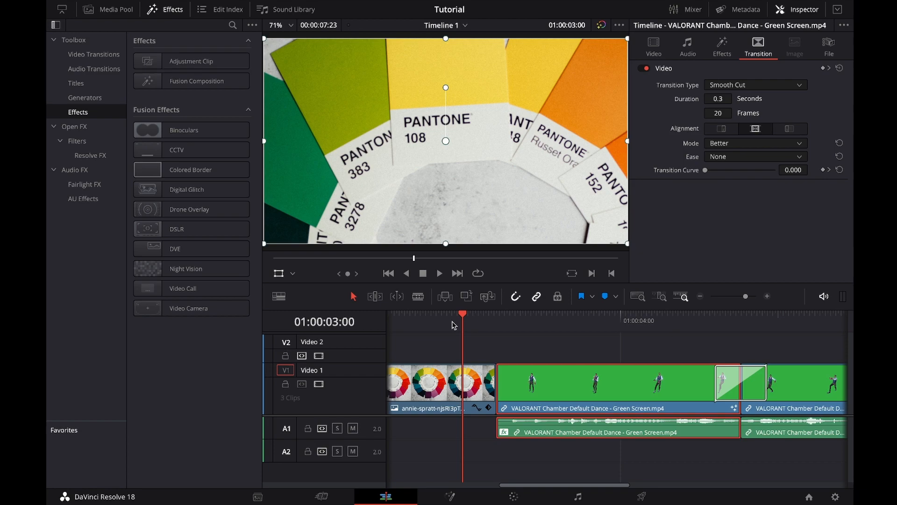
drag(465, 321, 380, 318)
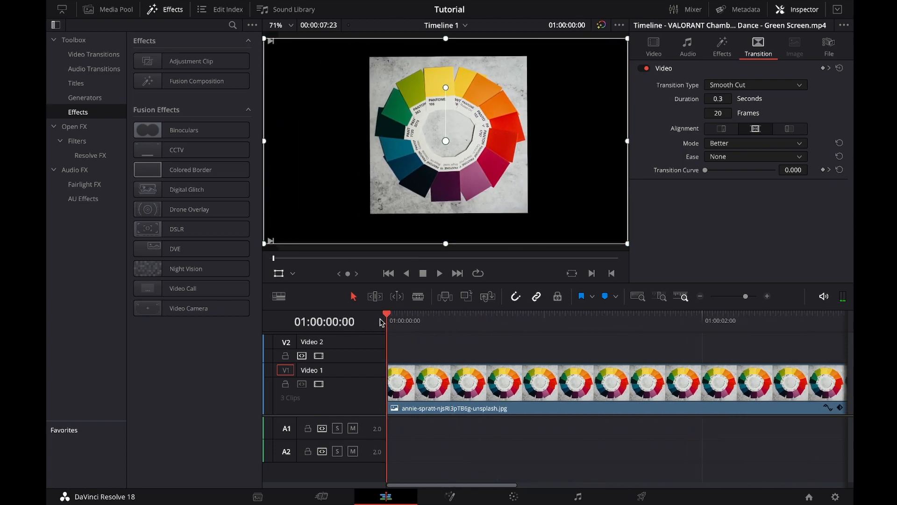
click(737, 297)
drag(743, 298, 740, 297)
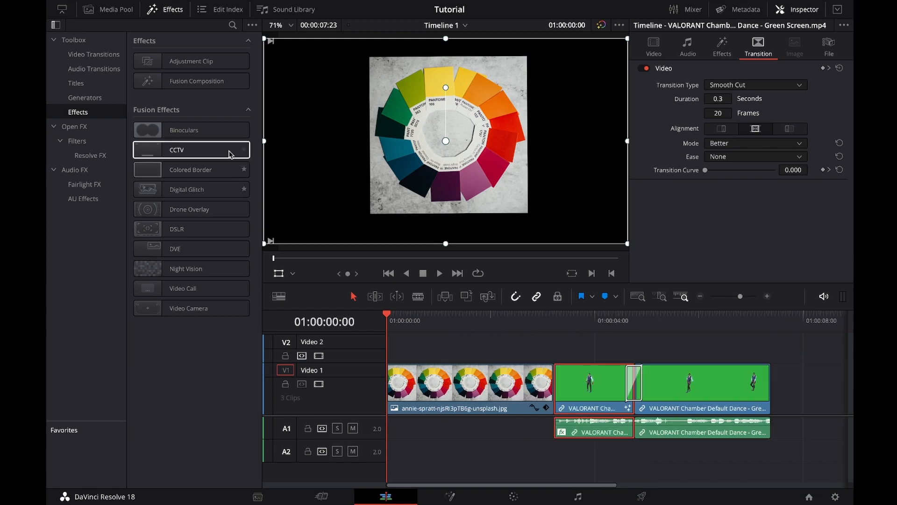
drag(190, 61, 483, 344)
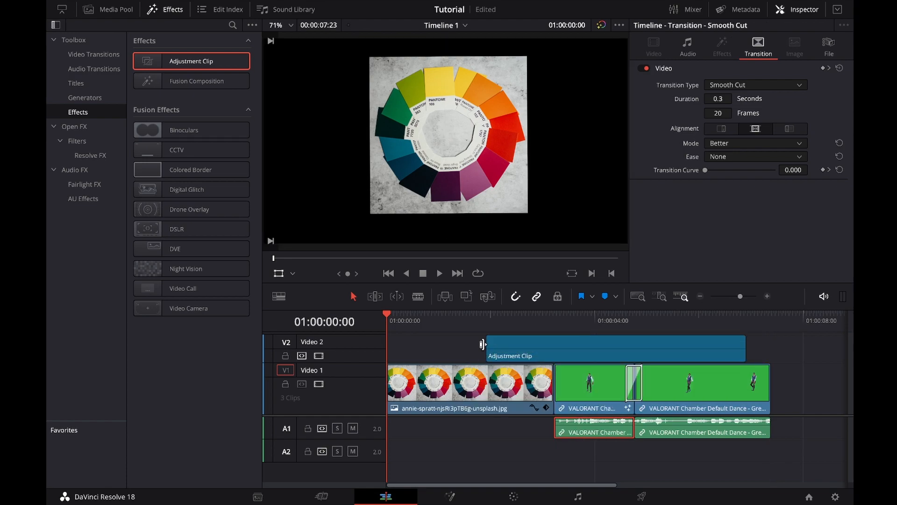
Step: Move the adjustment clip to the timeline start and trim its end to the cut between the two green-screen clips
drag(592, 346, 491, 348)
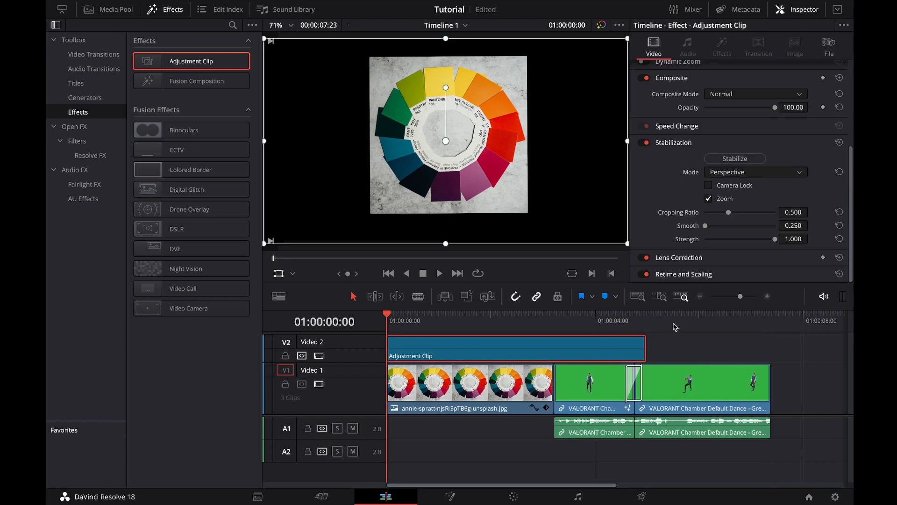
drag(645, 343, 634, 343)
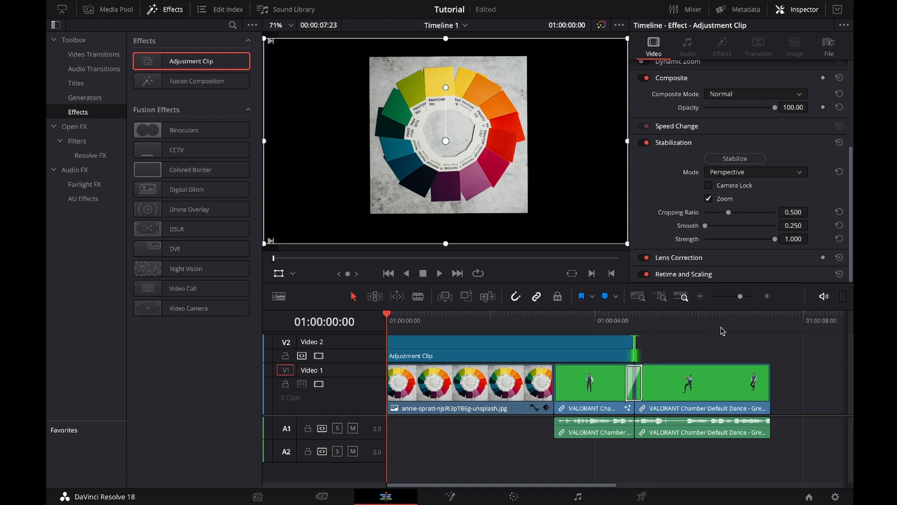
click(456, 396)
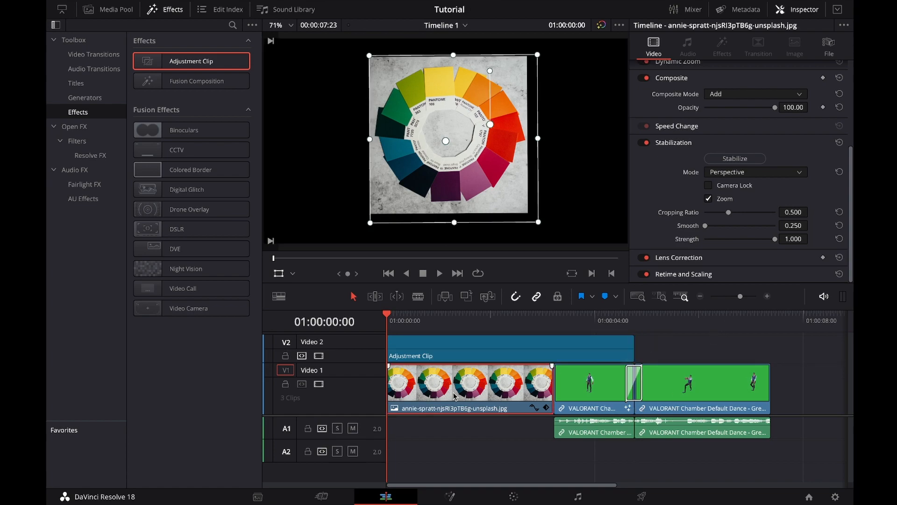
click(584, 379)
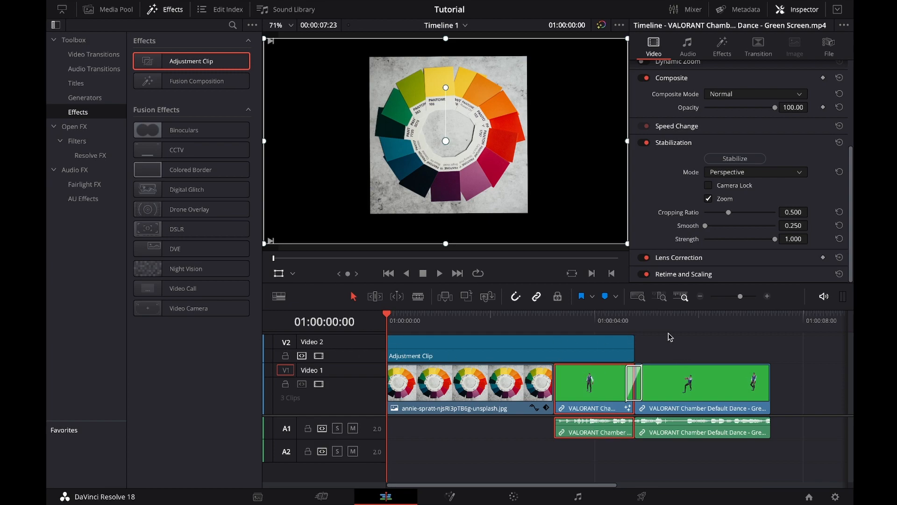
click(453, 392)
click(609, 383)
click(504, 343)
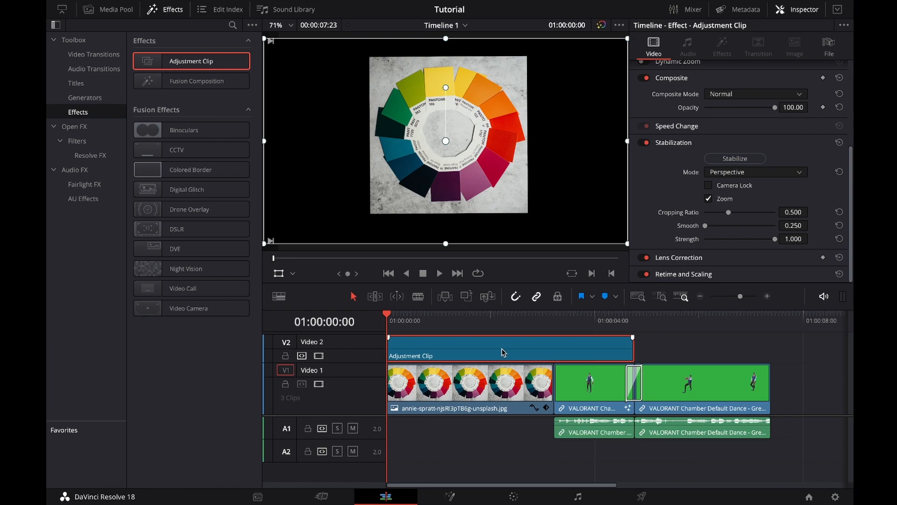
click(468, 386)
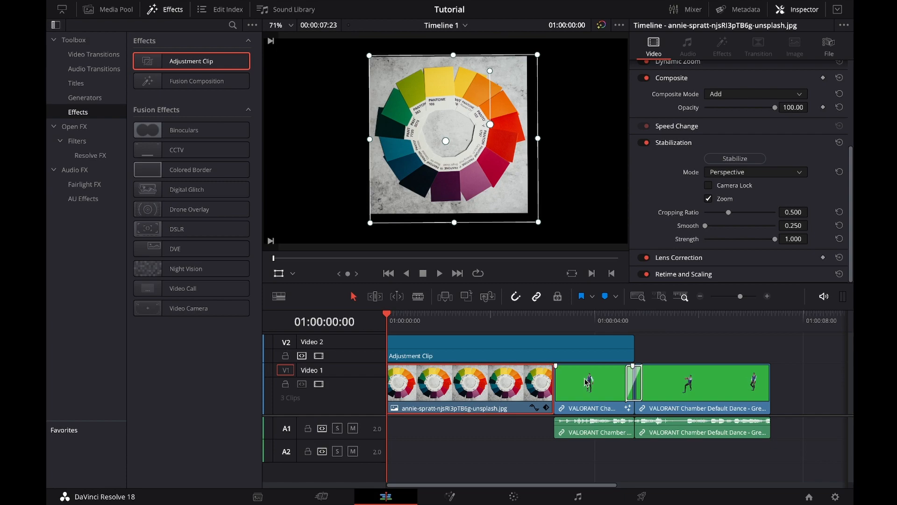
click(617, 384)
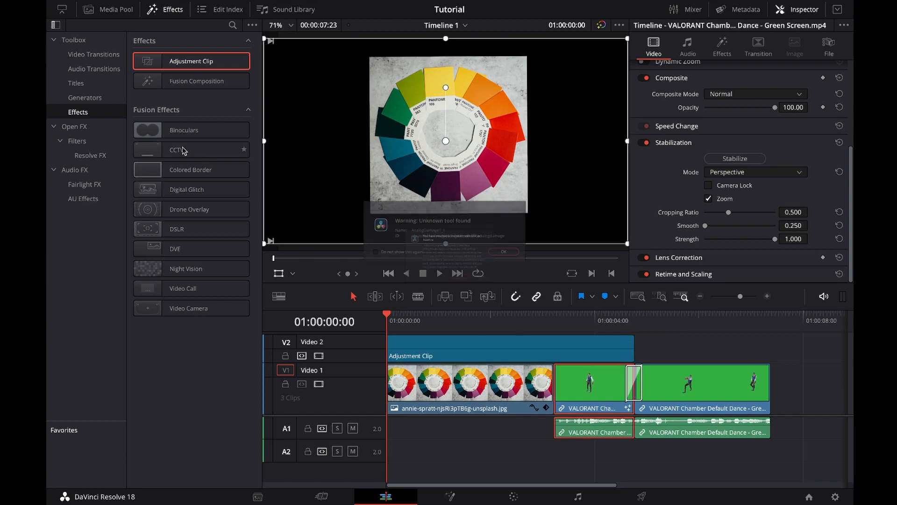
Step: Apply the Video Camera Fusion effect to the adjustment clip on Video 2 and play the timeline through the clips beneath it
click(476, 322)
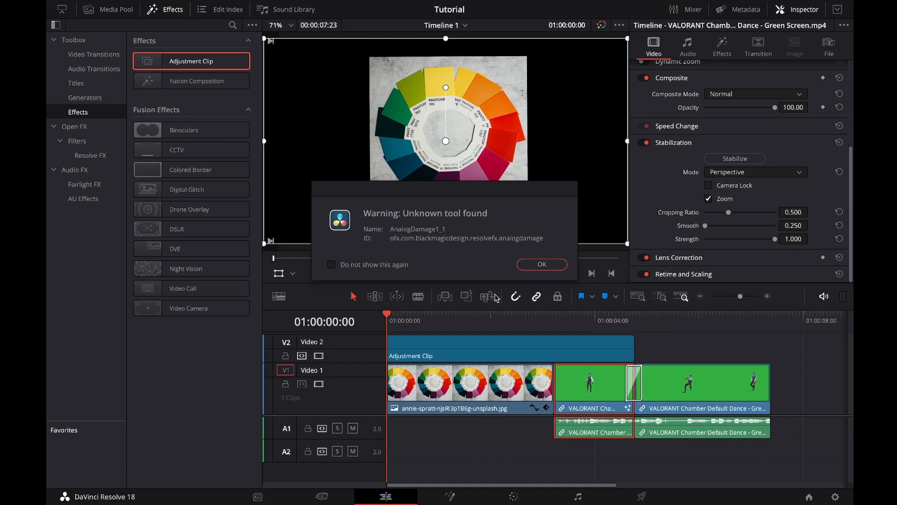
click(541, 264)
drag(149, 136, 434, 361)
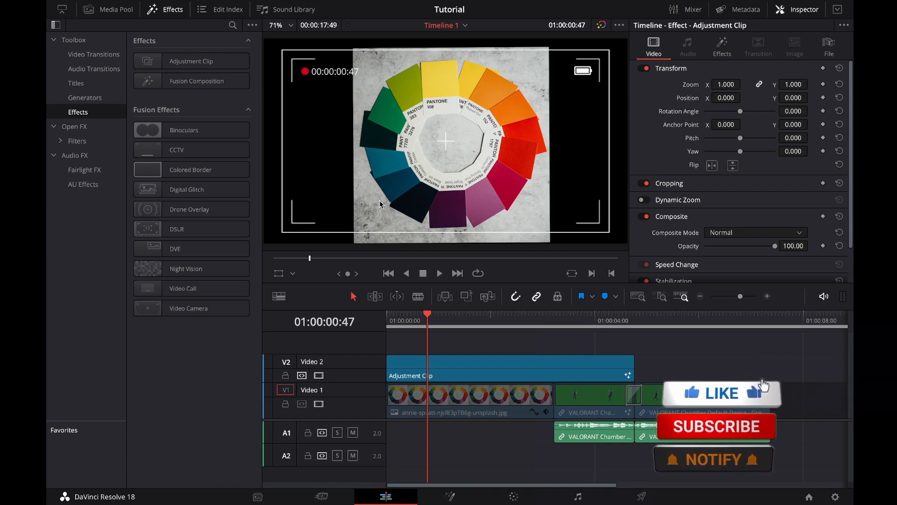
click(440, 273)
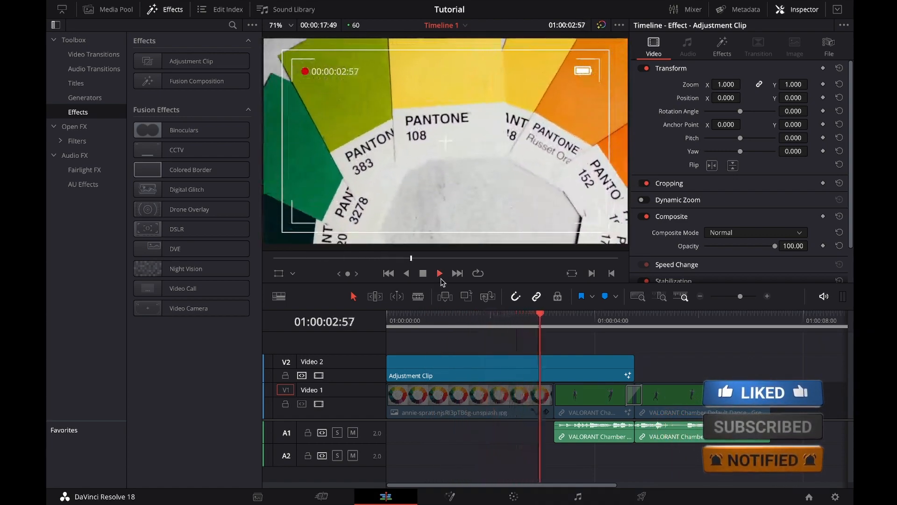
click(439, 274)
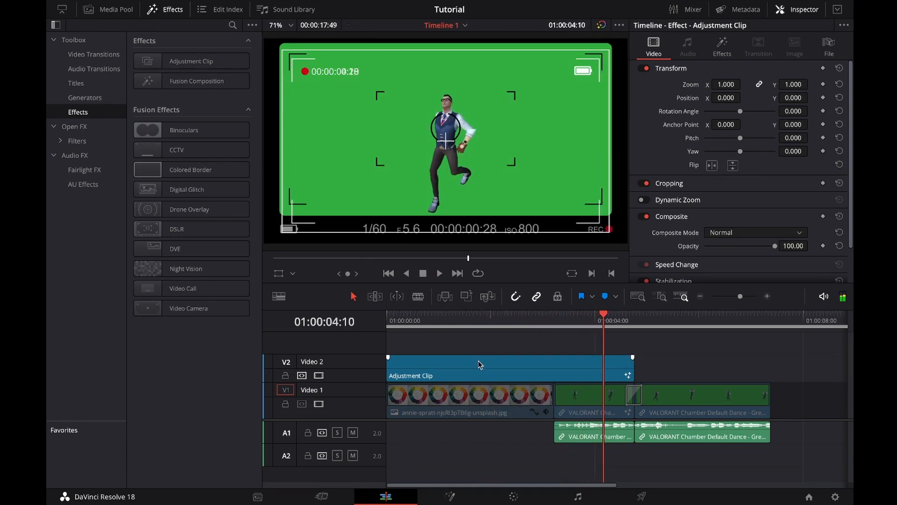